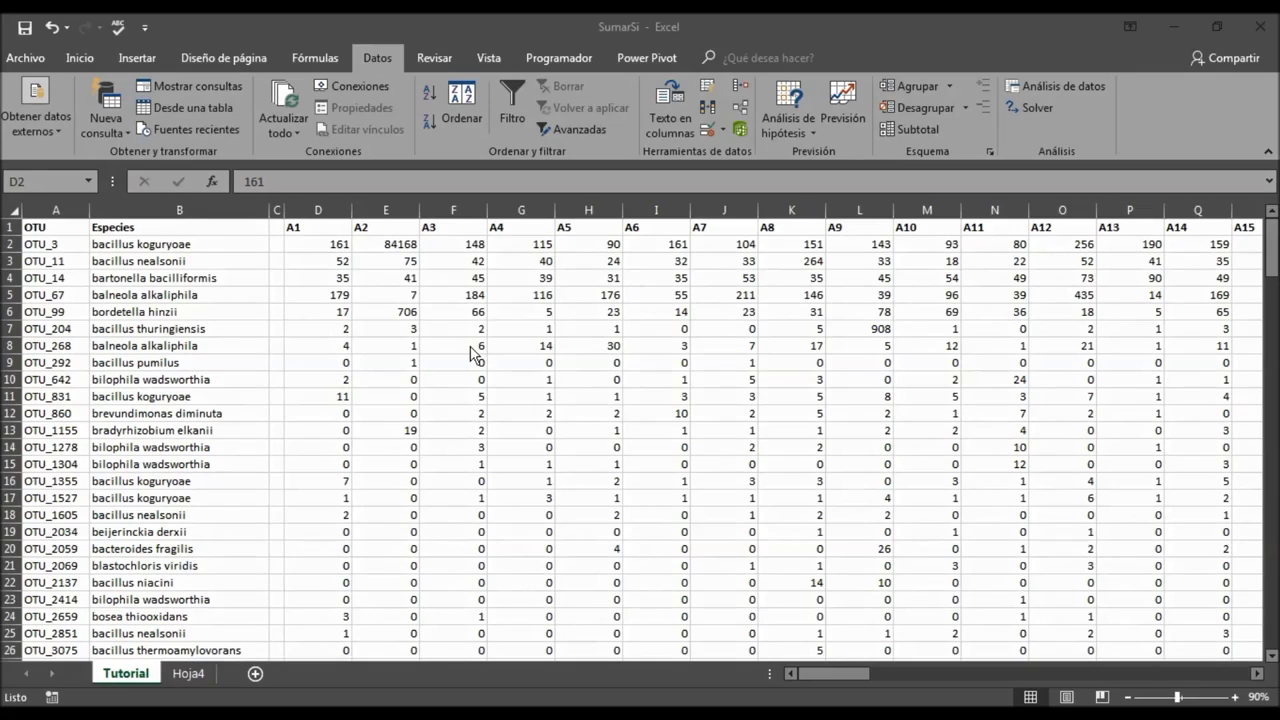
Inspect the counts in sample columns A1 through A4
{"action": "left_click", "coordinate": [339, 250]}
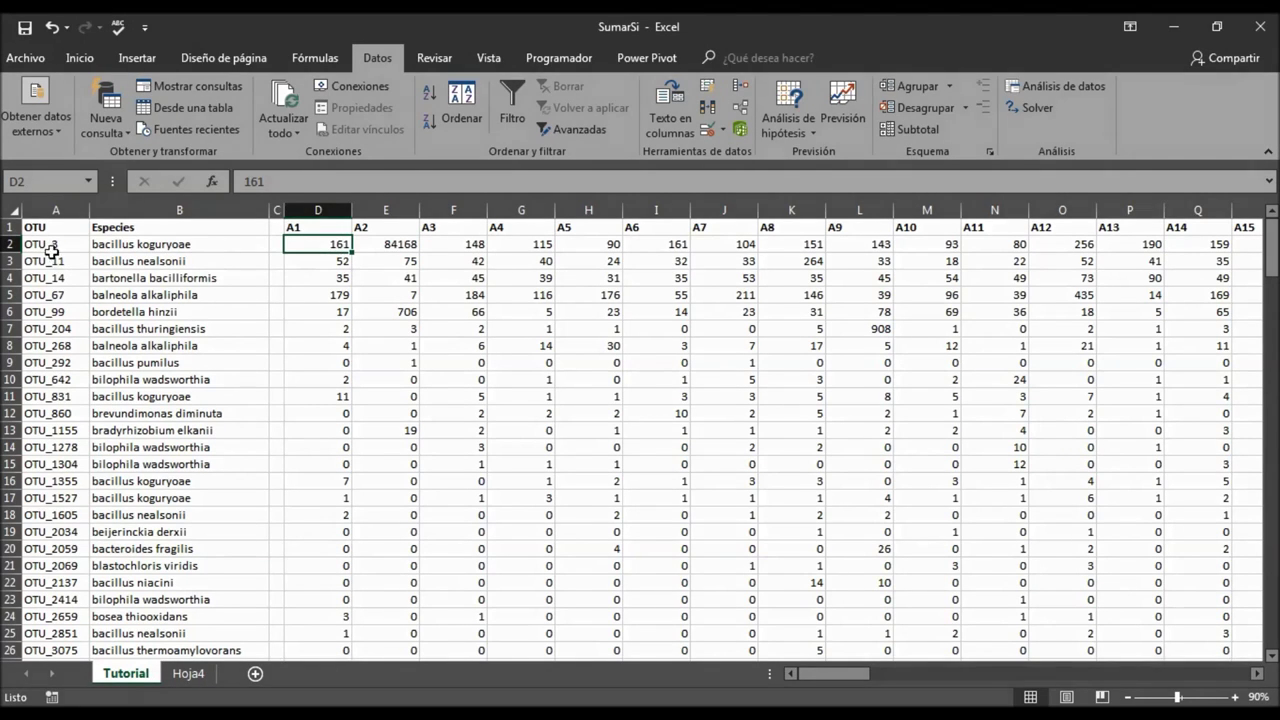
{"action": "left_click", "coordinate": [335, 210]}
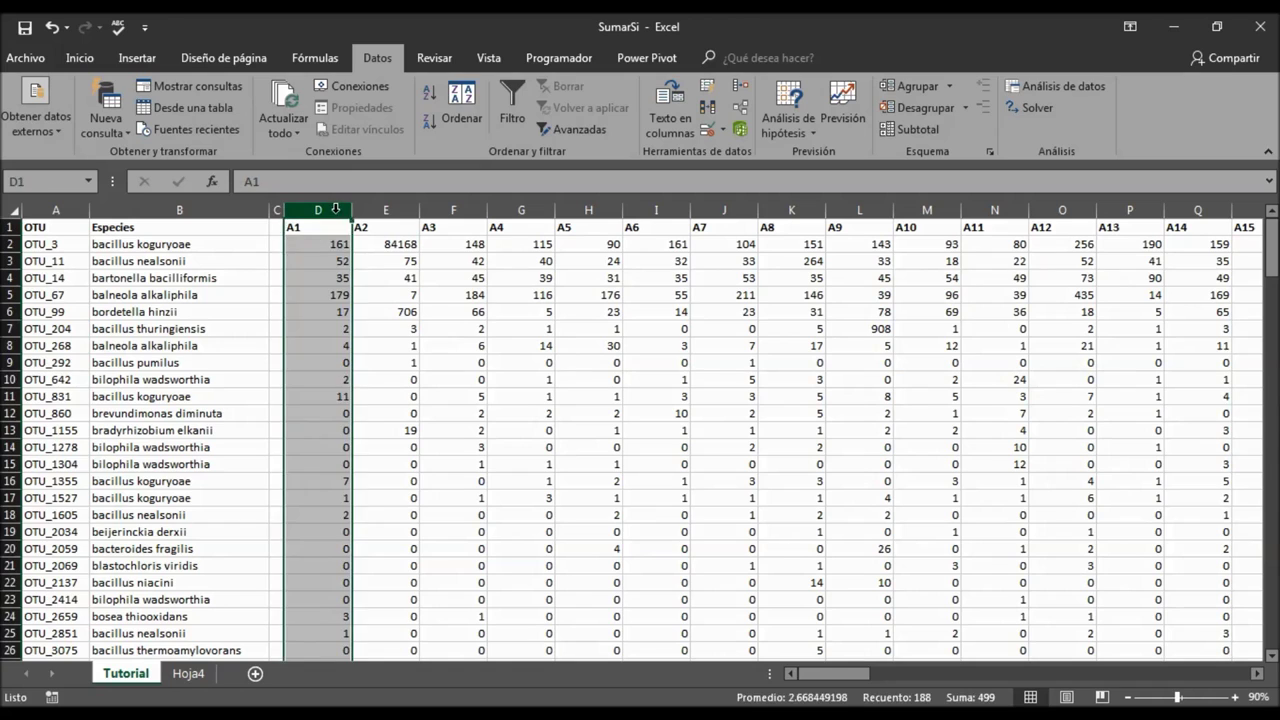
{"action": "left_click", "coordinate": [385, 210]}
{"action": "left_click", "coordinate": [435, 208]}
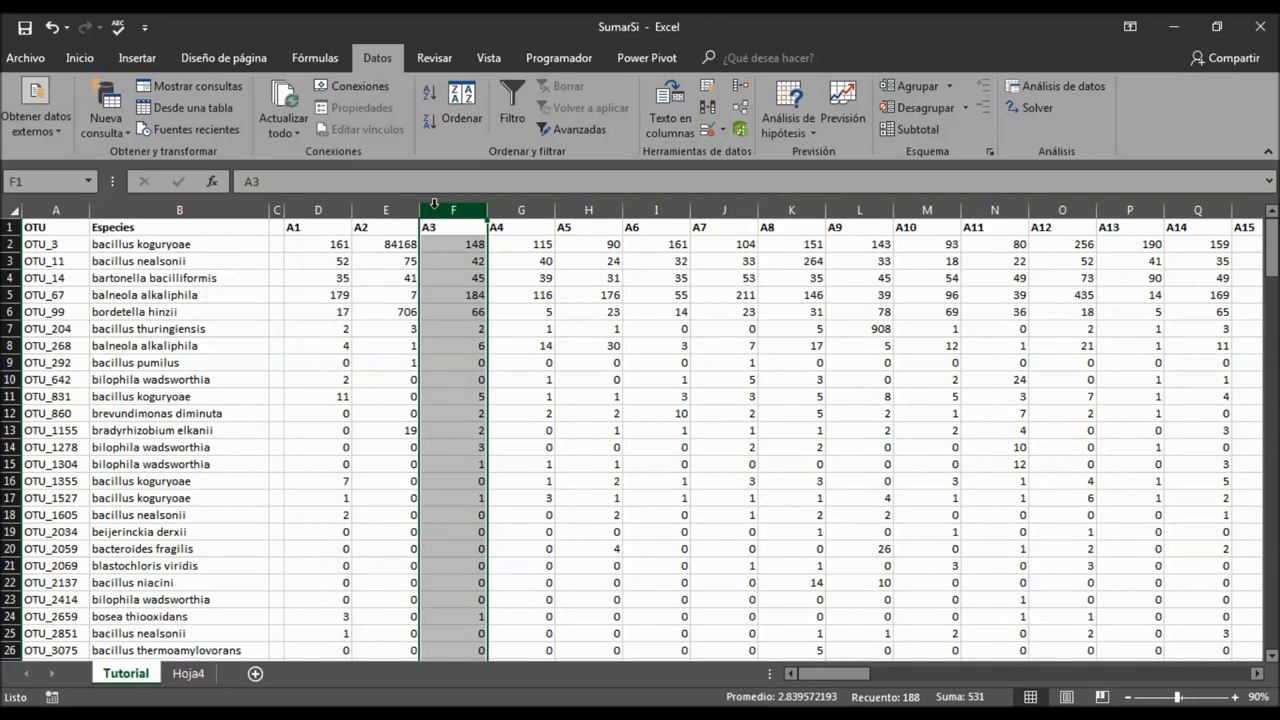
{"action": "left_click", "coordinate": [505, 208]}
Copy the full species name list from B2 down, noting the repeated bilophila wadsworthia entries
{"action": "left_click", "coordinate": [211, 244]}
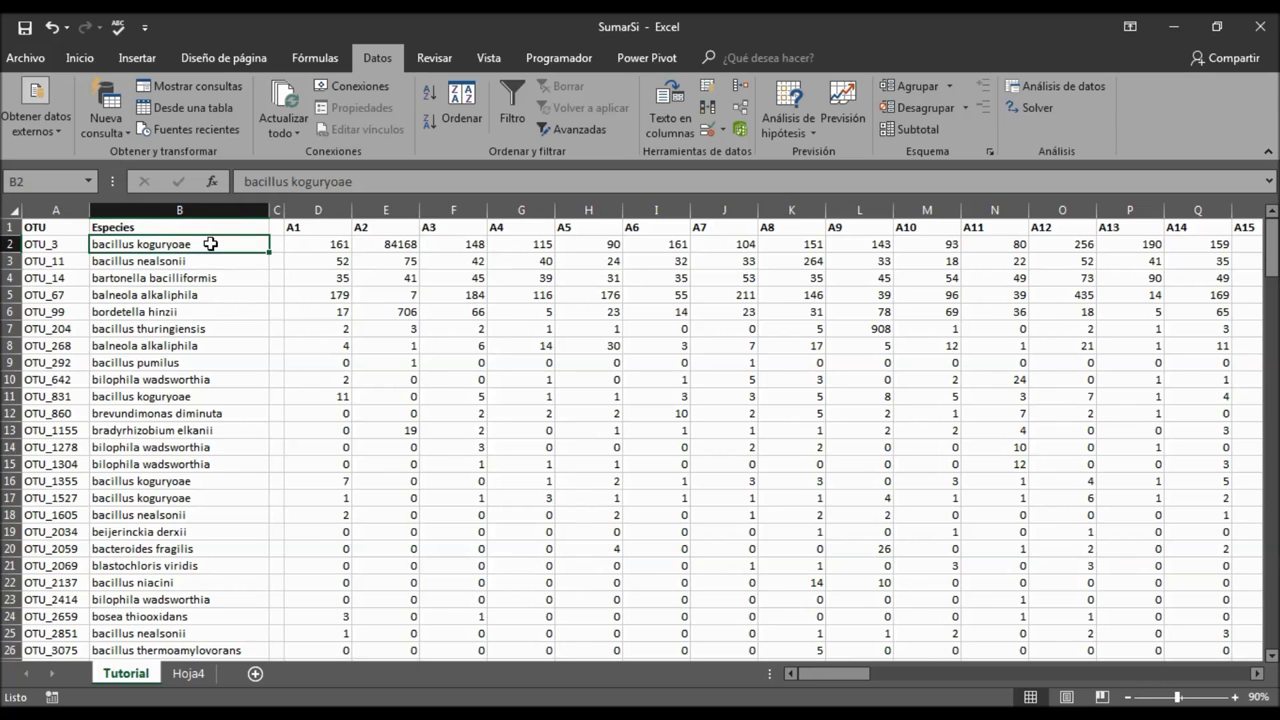
{"action": "key", "text": "ctrl+shift+Down"}
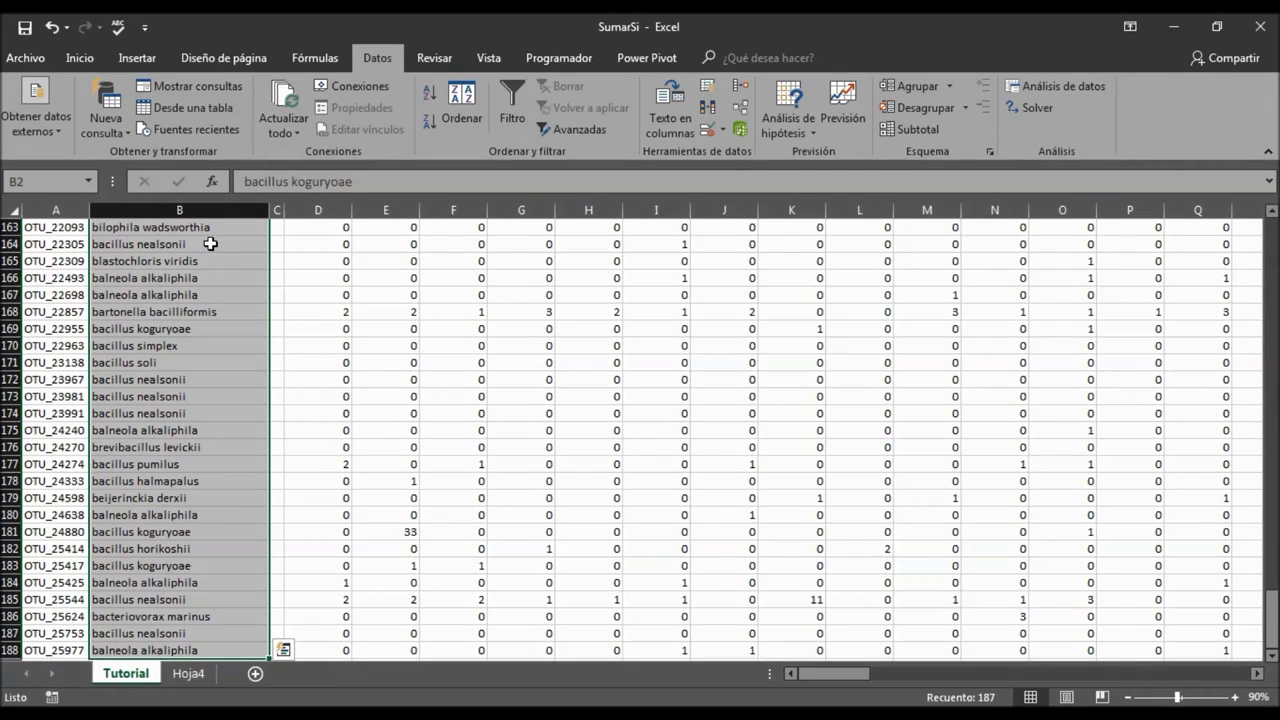
{"action": "key", "text": "ctrl+c"}
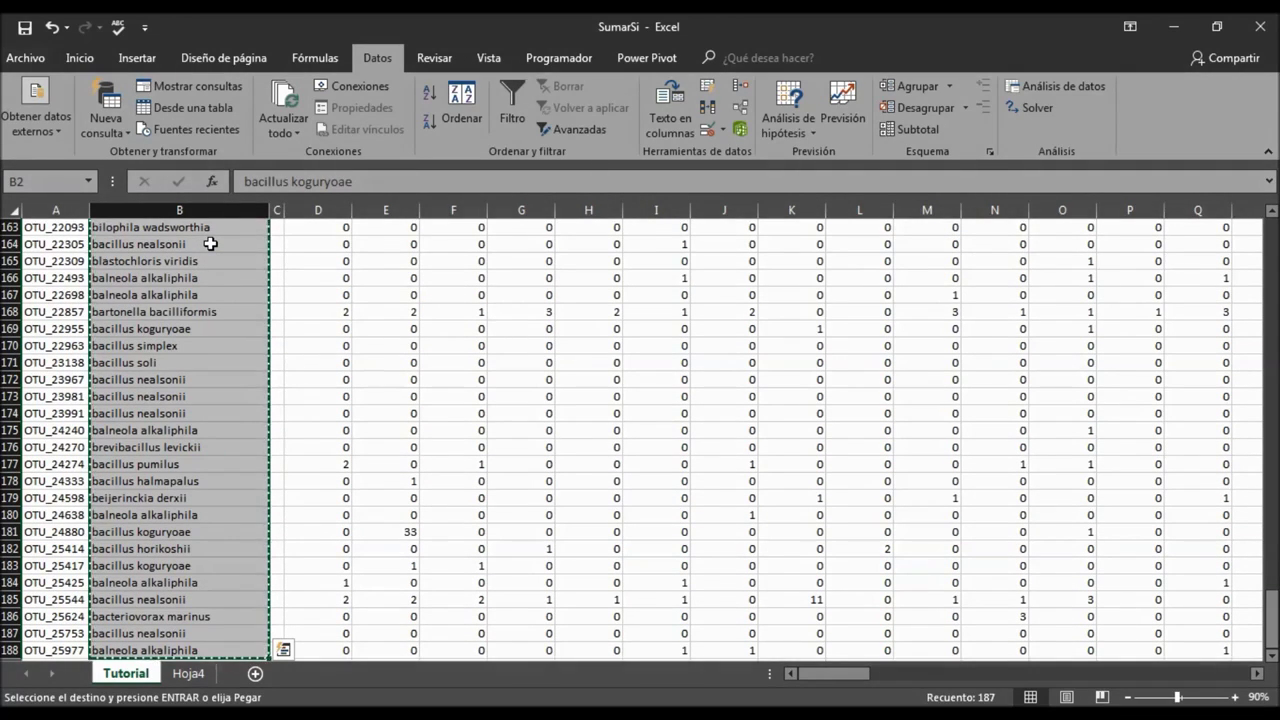
{"action": "key", "text": "ctrl+BackSpace"}
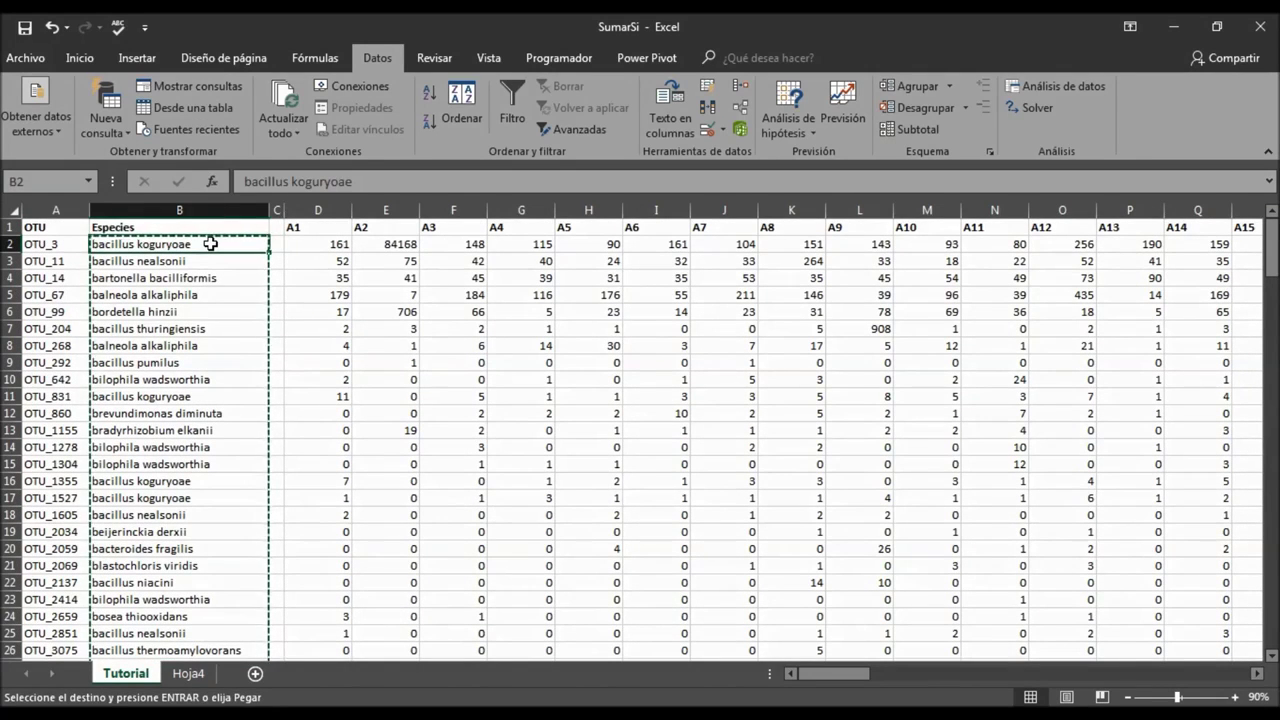
{"action": "key", "text": "Right"}
{"action": "key", "text": "Right"}
{"action": "key", "text": "Left"}
{"action": "key", "text": "Left"}
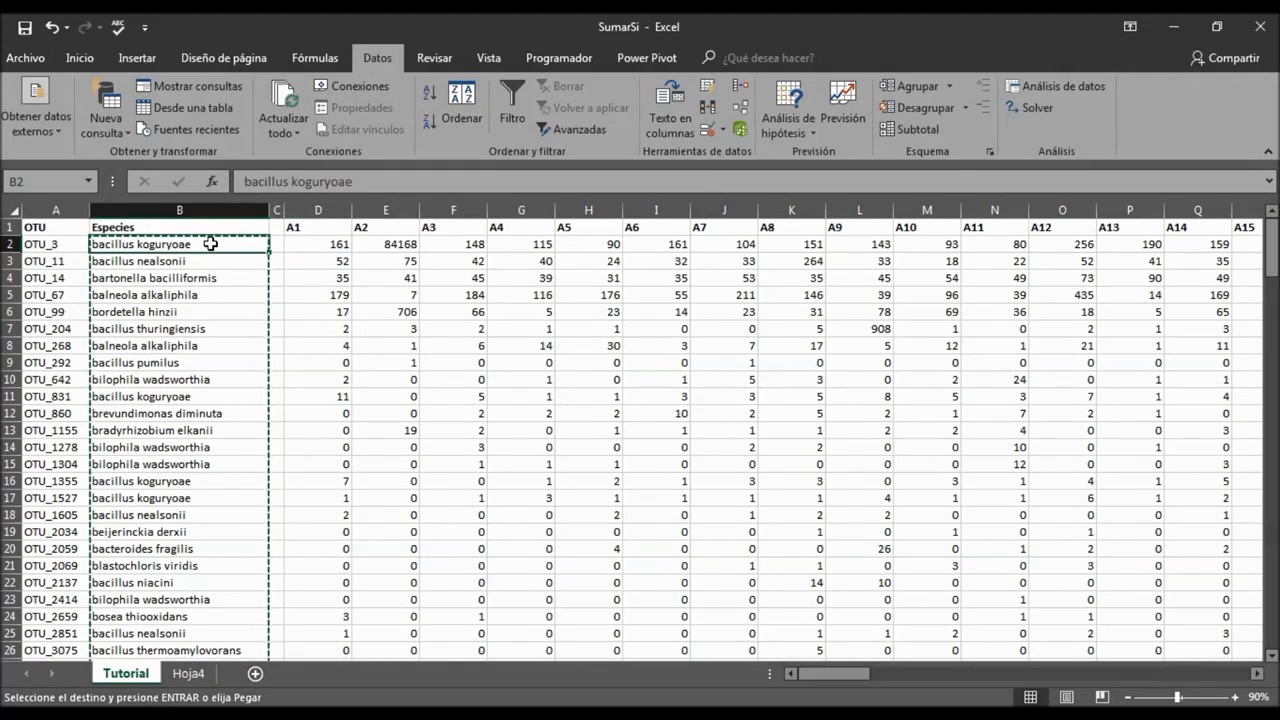
{"action": "left_click_drag", "start_coordinate": [208, 447], "coordinate": [210, 464]}
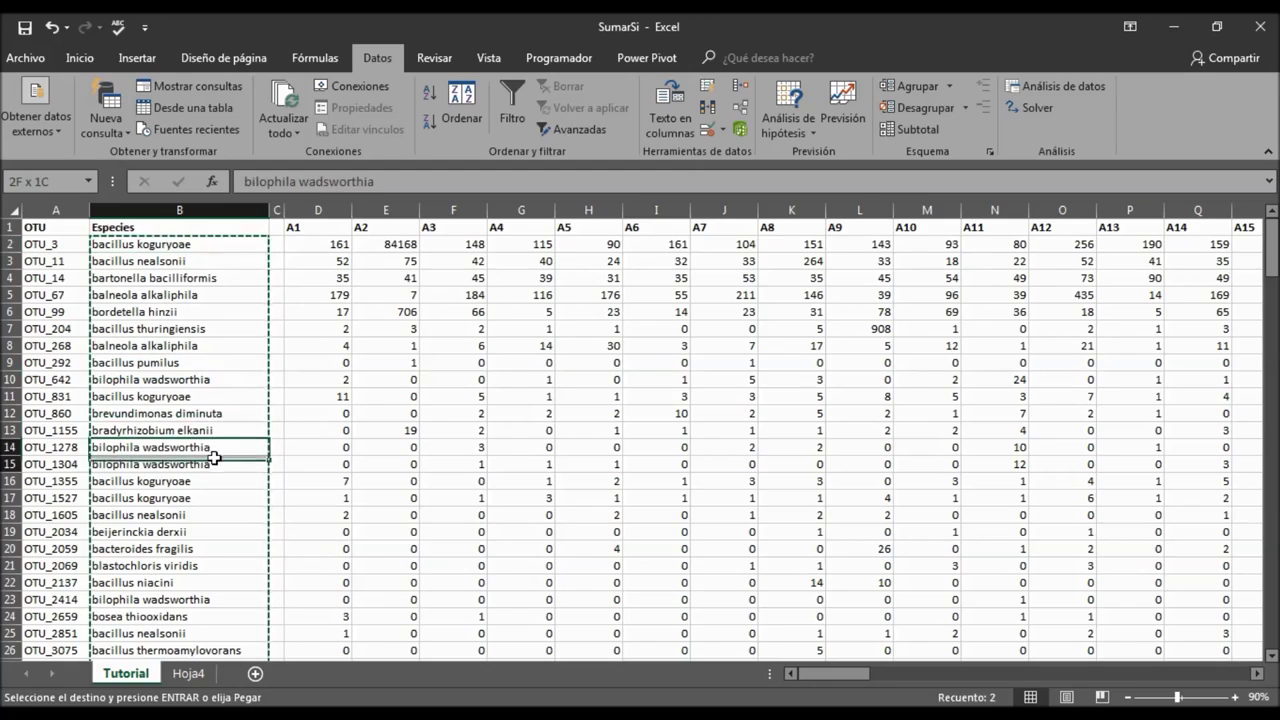
Paste the species names into column BC, past the last sample column
{"action": "left_click", "coordinate": [437, 243]}
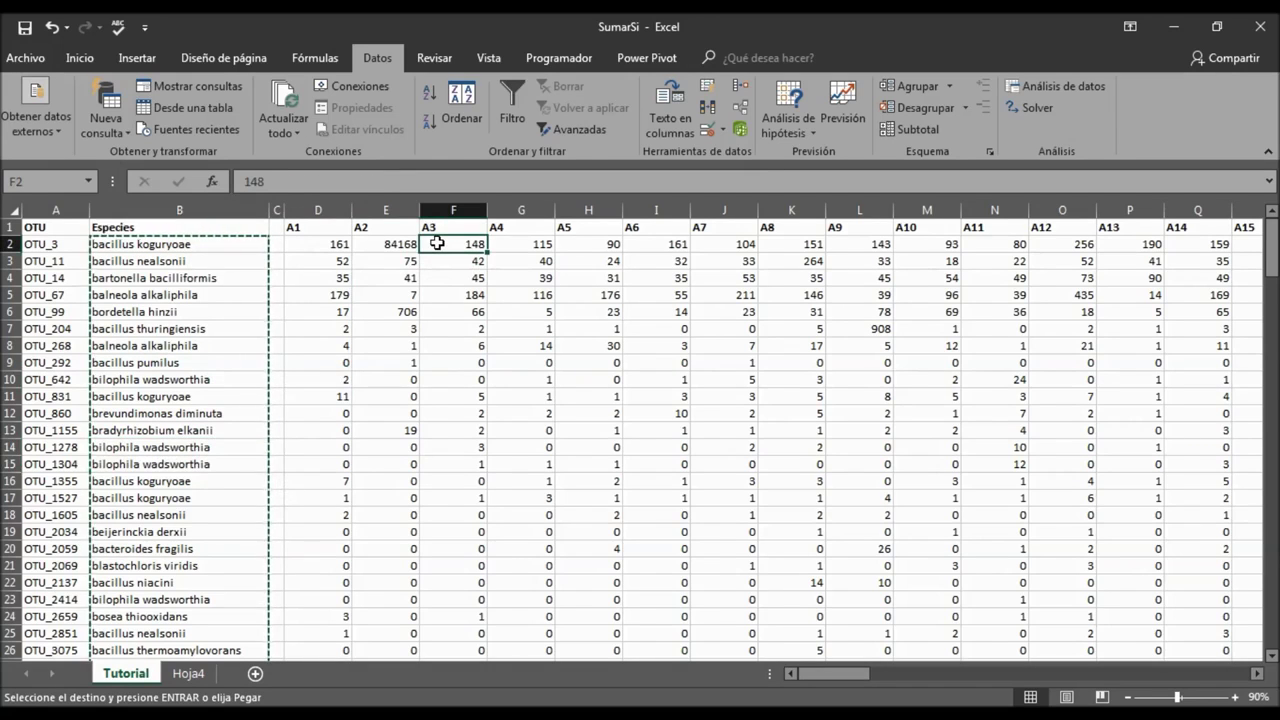
{"action": "key", "text": "ctrl+Right"}
{"action": "key", "text": "Right"}
{"action": "key", "text": "Right"}
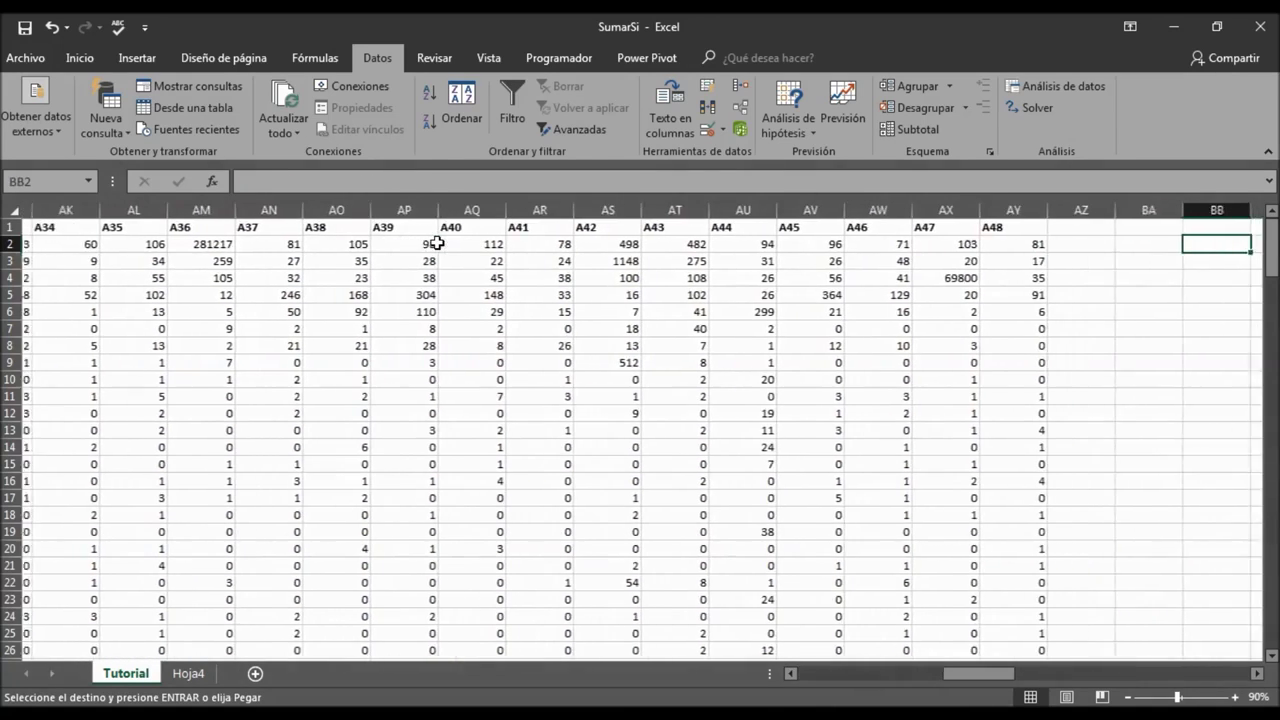
{"action": "key", "text": "Right"}
{"action": "key", "text": "Right"}
{"action": "key", "text": "ctrl+v"}
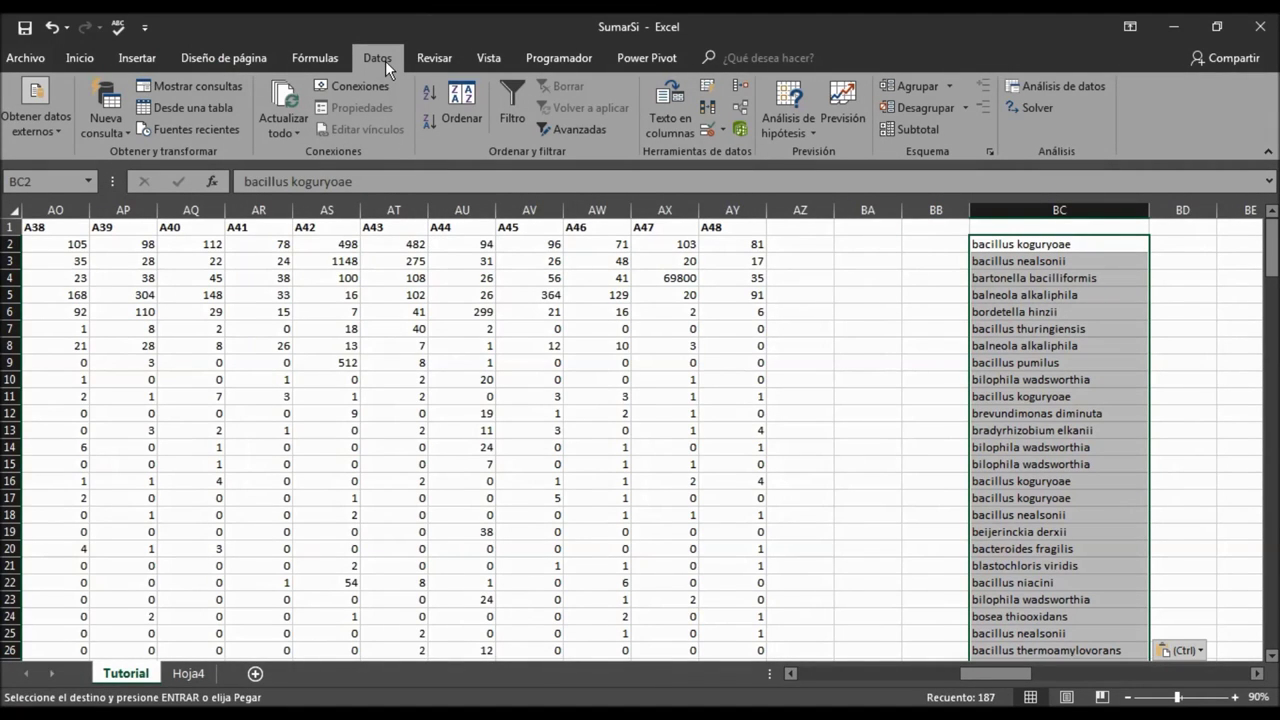
Remove duplicates from column BC, leaving 57 unique species names
{"action": "left_click", "coordinate": [708, 113]}
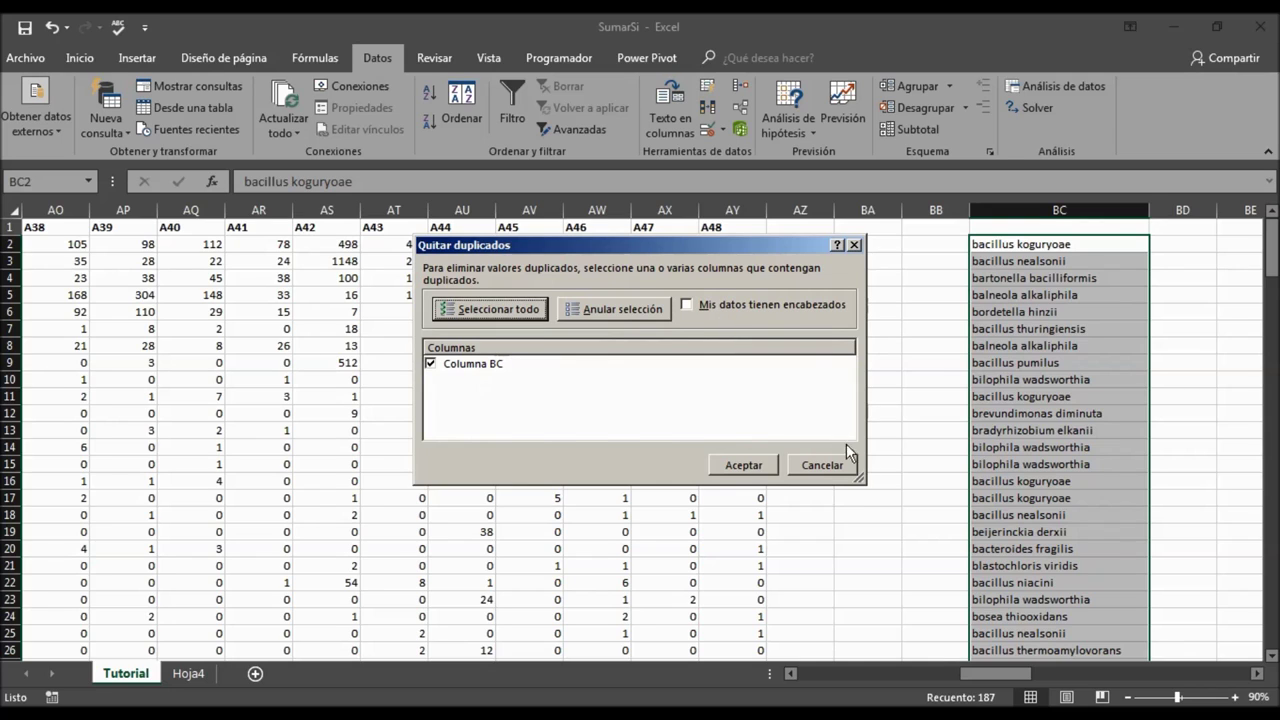
{"action": "left_click", "coordinate": [749, 461]}
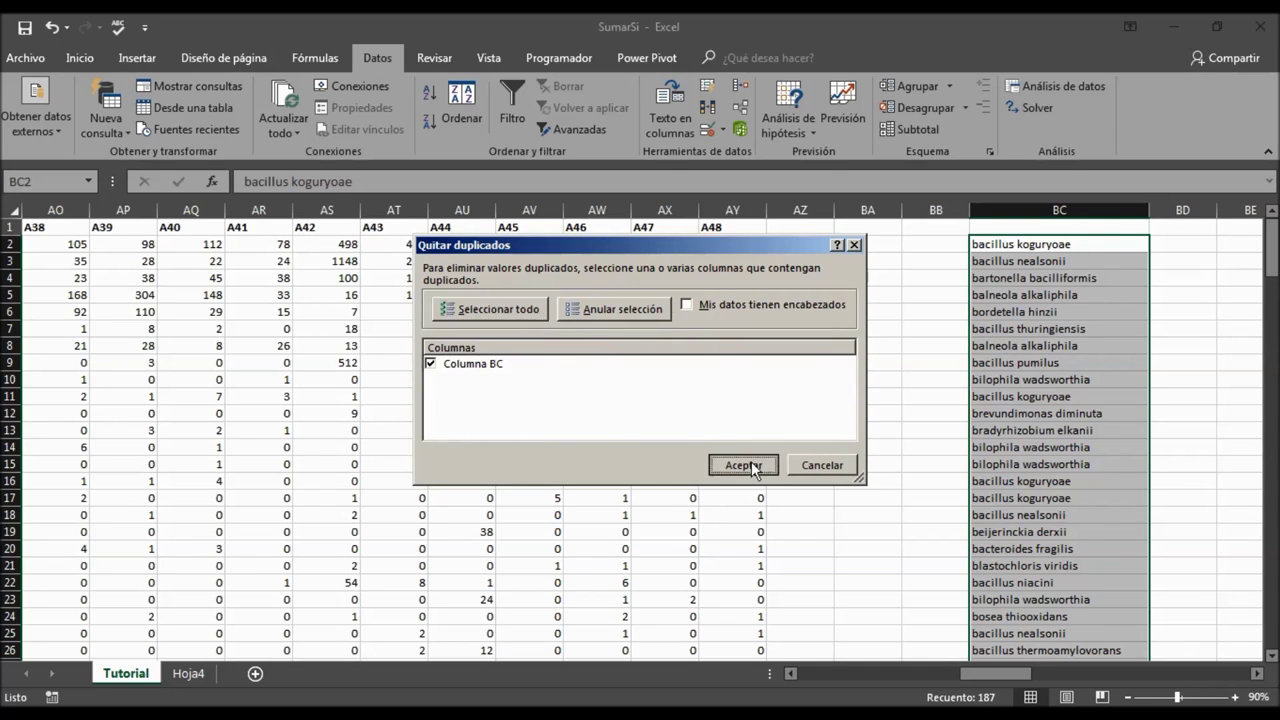
{"action": "left_click", "coordinate": [642, 412]}
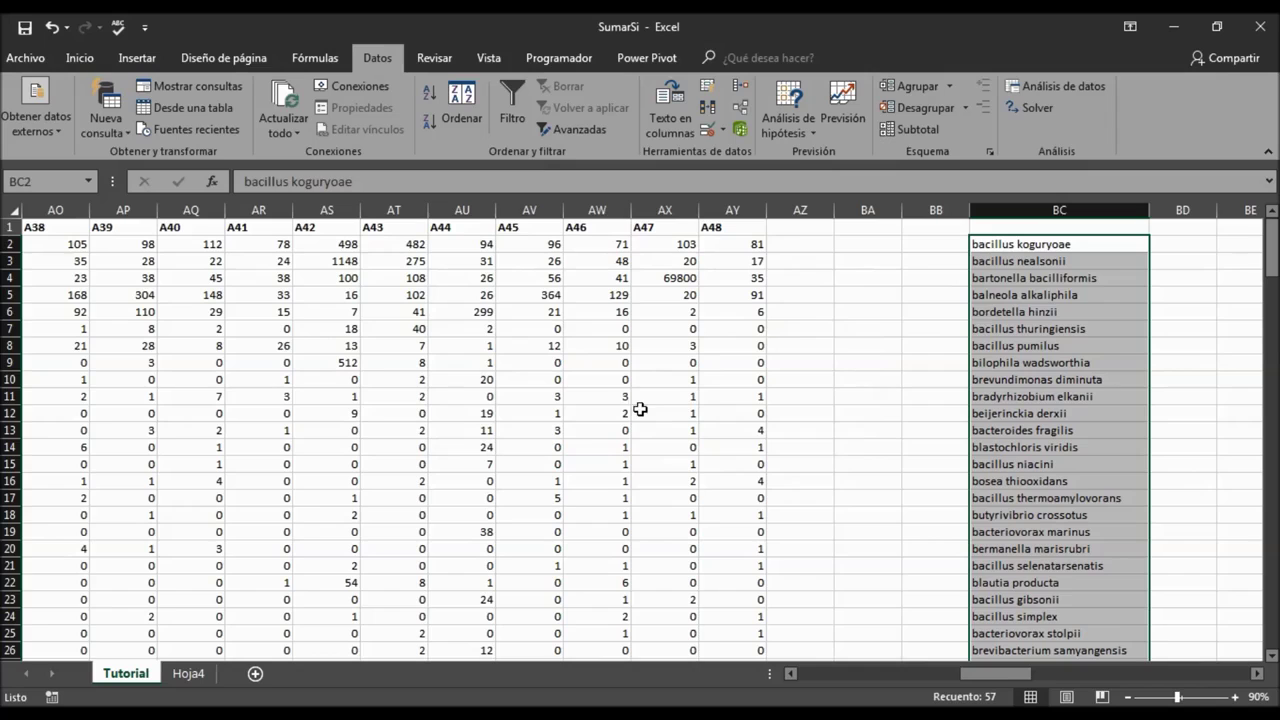
{"action": "left_click", "coordinate": [762, 230]}
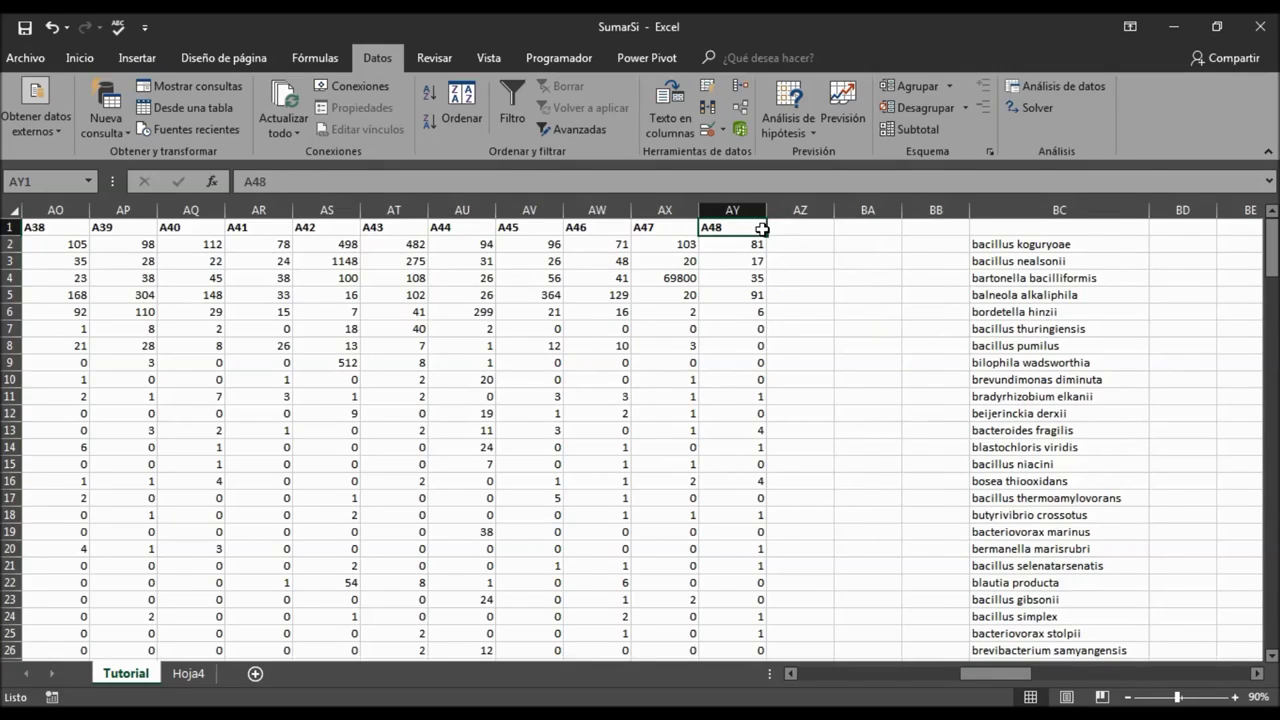
Copy the sample headers A1 to A48 from row 1
{"action": "key", "text": "ctrl+Left"}
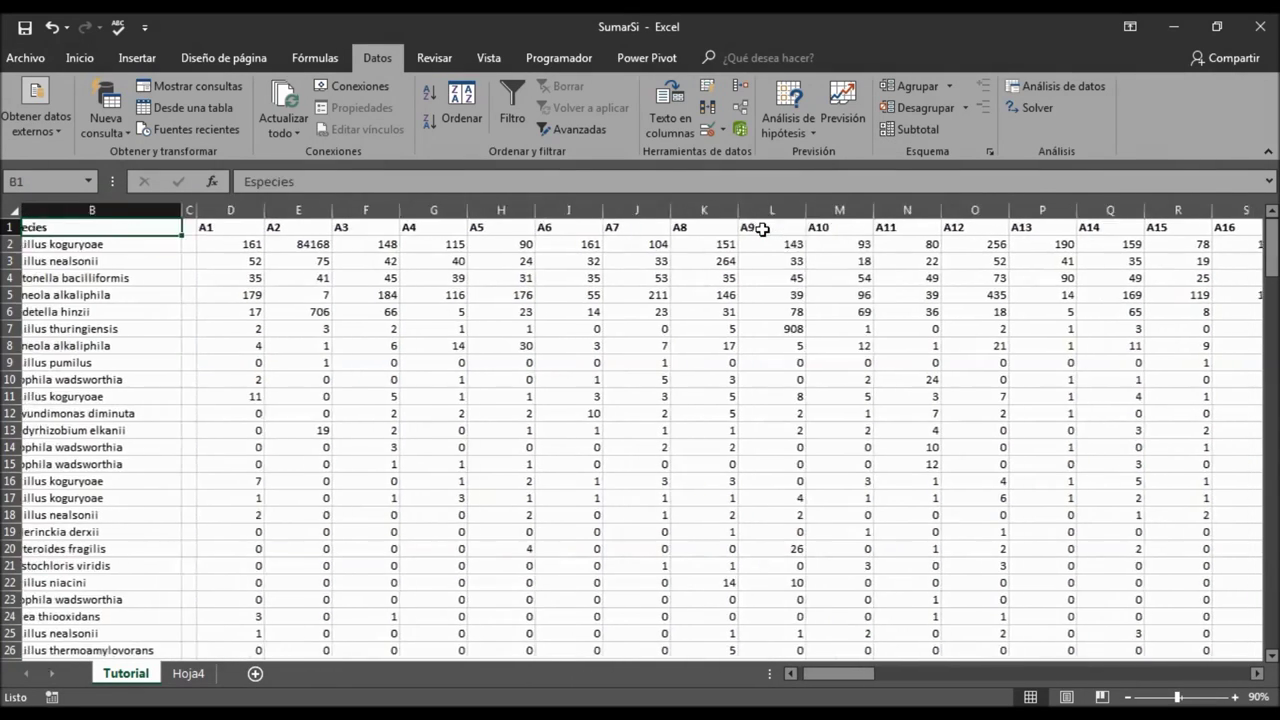
{"action": "key", "text": "ctrl+shift+Right"}
{"action": "key", "text": "ctrl+c"}
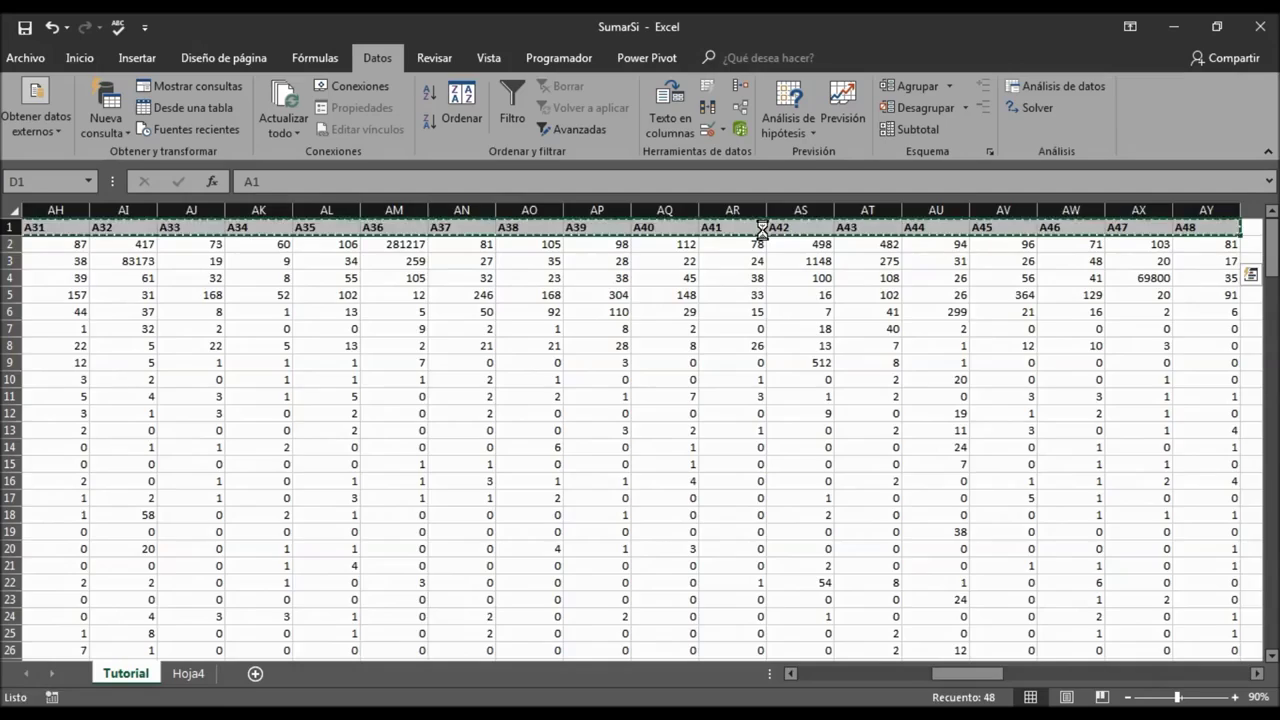
{"action": "key", "text": "Down"}
{"action": "key", "text": "Right"}
Paste the headers into row 1 starting at BD1 and confirm they run to A48
{"action": "key", "text": "ctrl+Right"}
{"action": "key", "text": "ctrl+Right"}
{"action": "key", "text": "Right"}
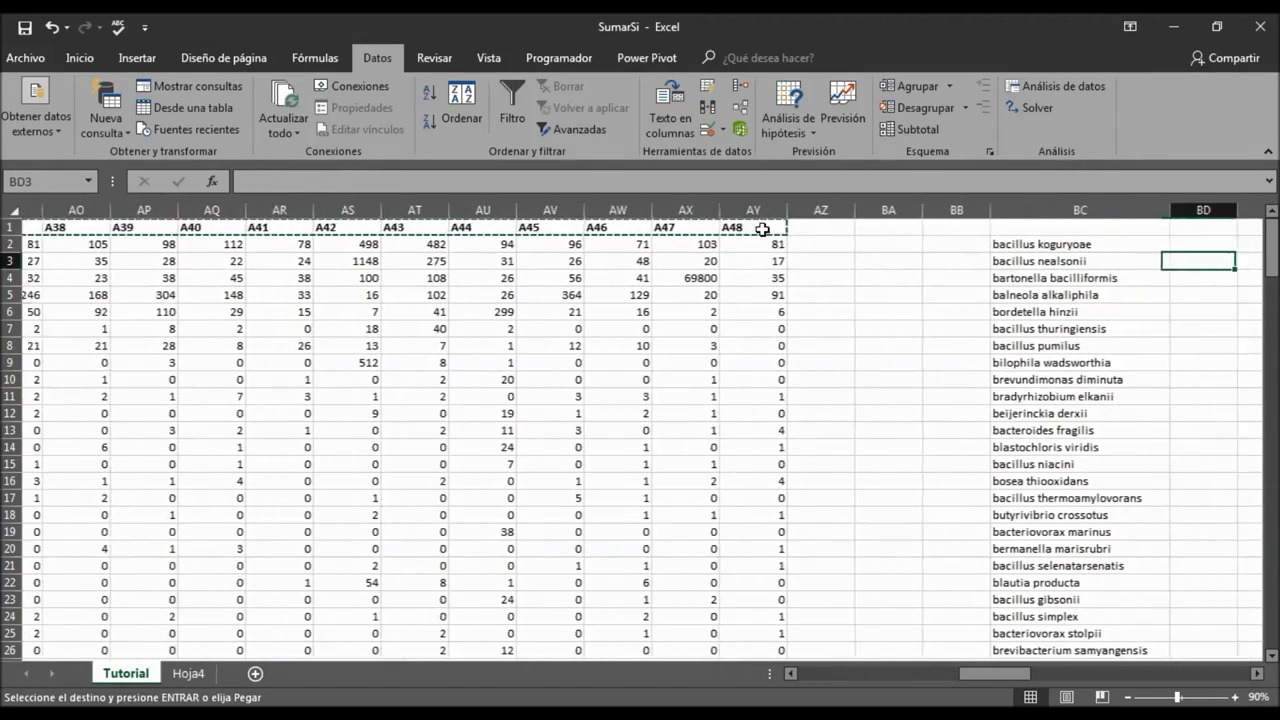
{"action": "key", "text": "Right"}
{"action": "key", "text": "Up"}
{"action": "key", "text": "Left"}
{"action": "key", "text": "ctrl+v"}
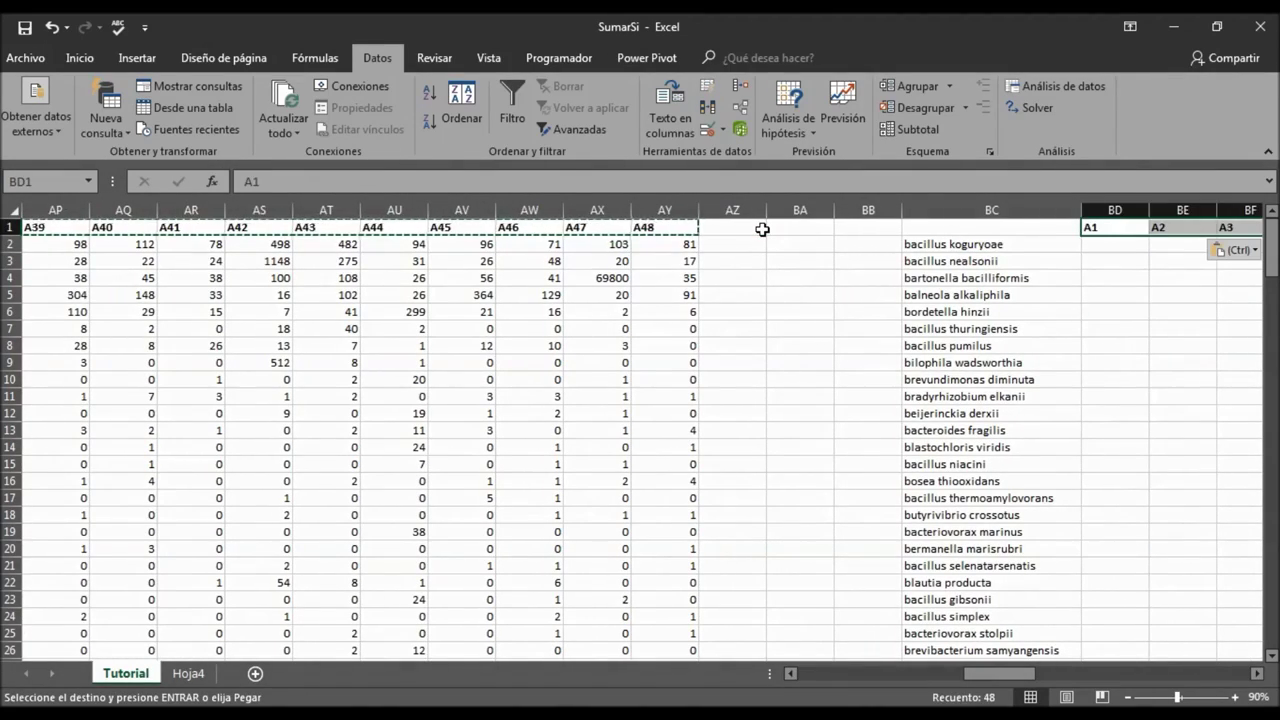
{"action": "key", "text": "Right"}
{"action": "key", "text": "Right"}
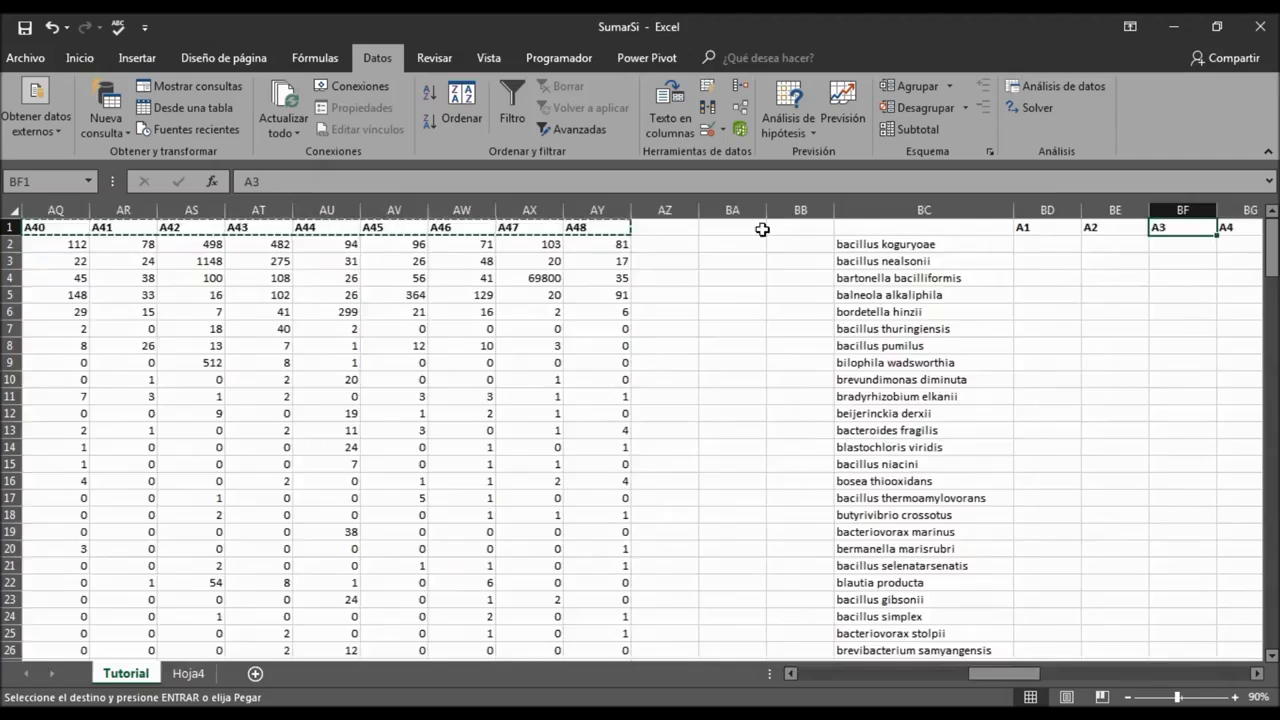
{"action": "key", "text": "ctrl+Right"}
{"action": "key", "text": "ctrl+Left"}
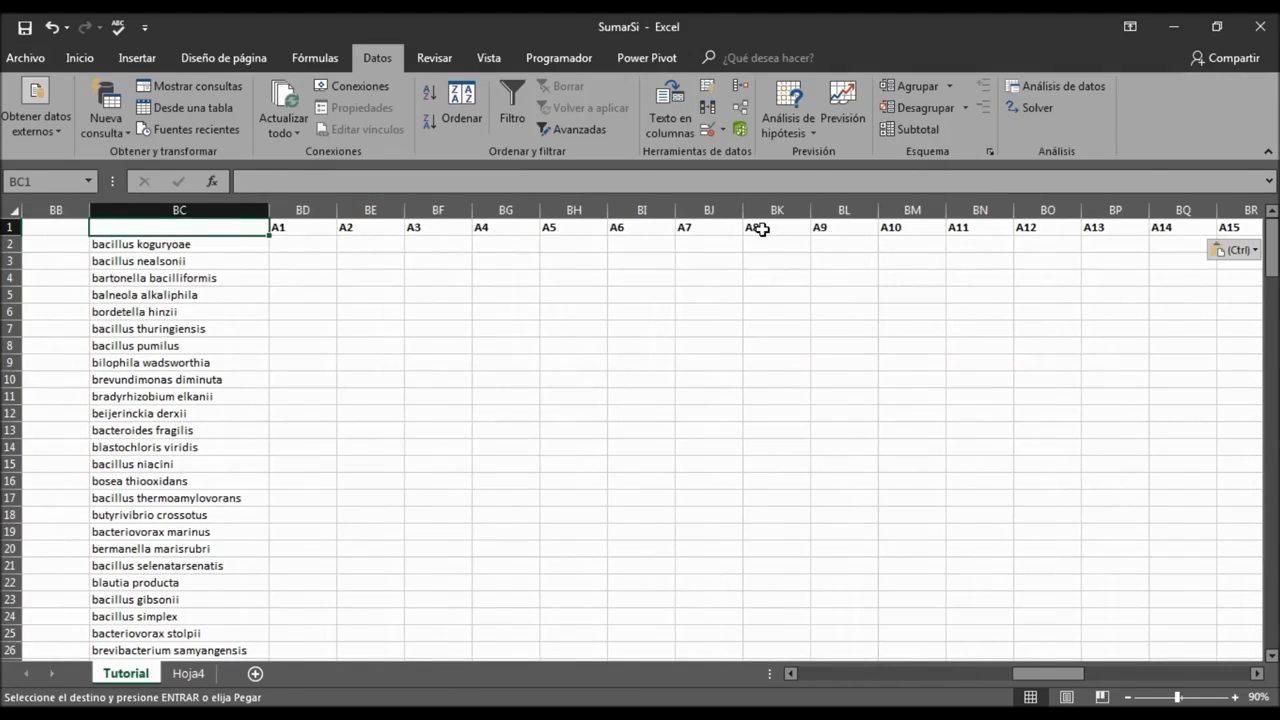
{"action": "key", "text": "Down"}
Start =SUMAR.SI in BD2 with the range B2:AY188
{"action": "type", "text": "="}
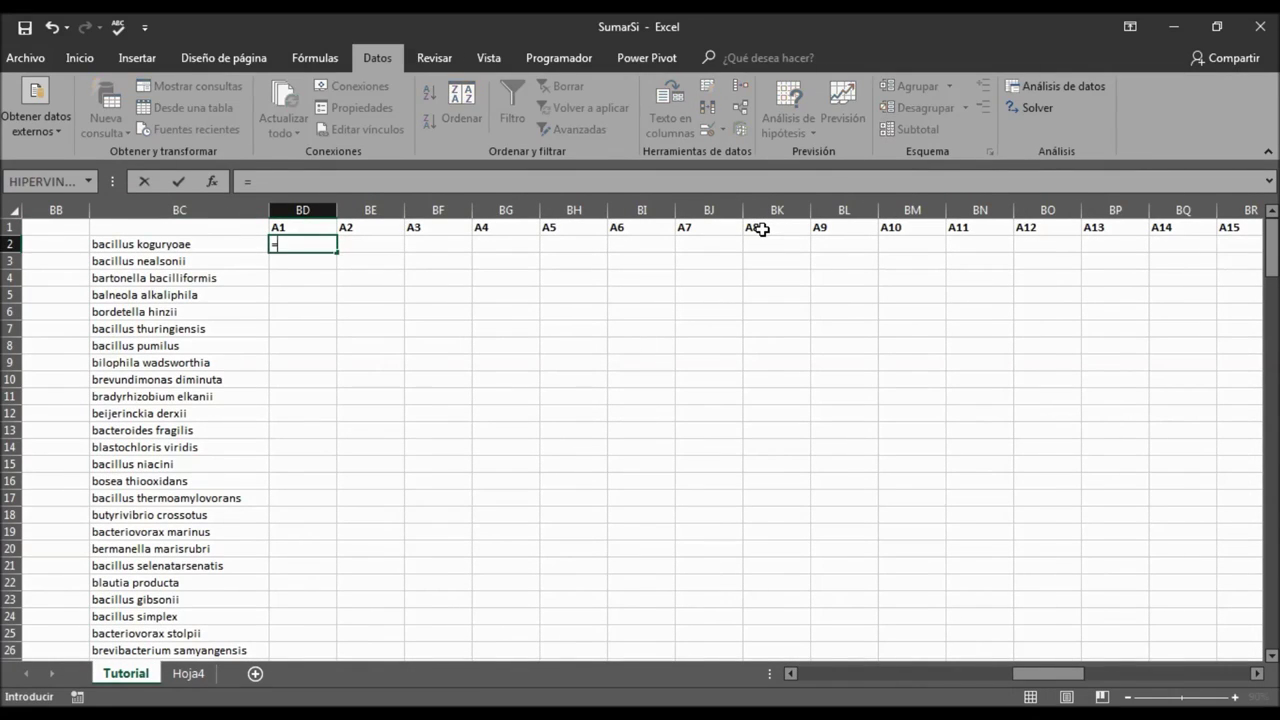
{"action": "type", "text": "SUMAR"}
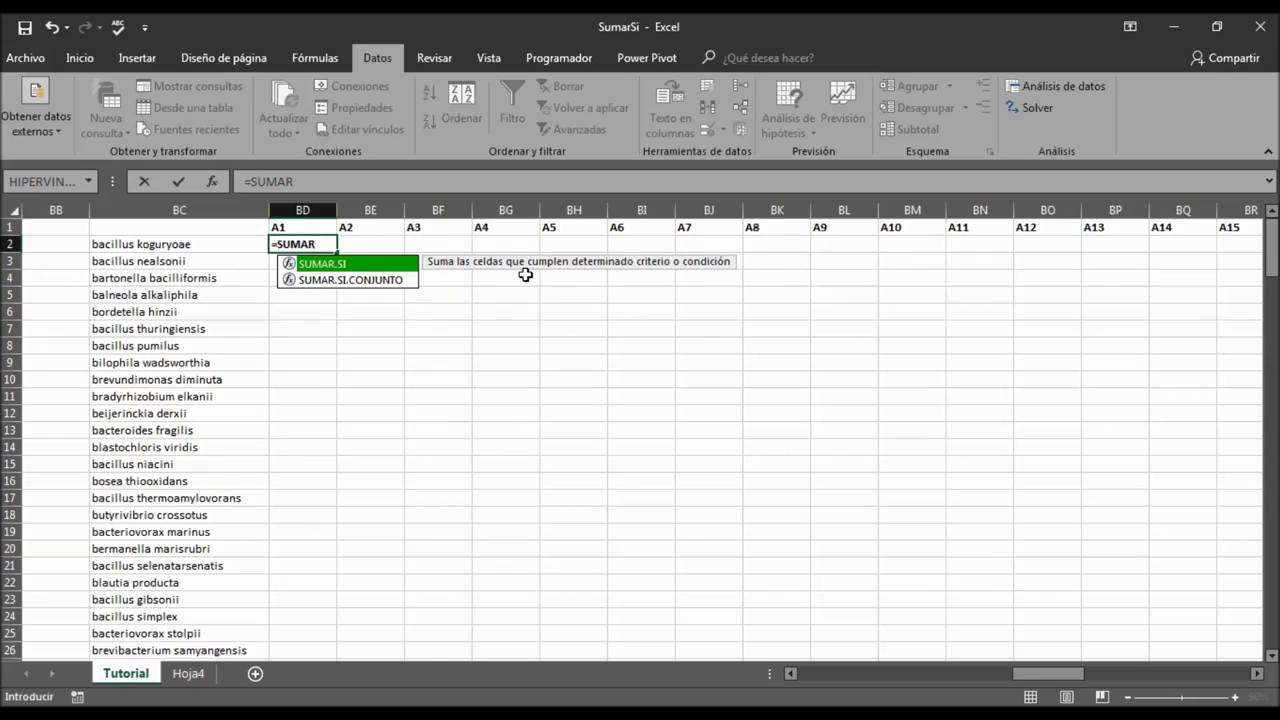
{"action": "double_click", "coordinate": [384, 265]}
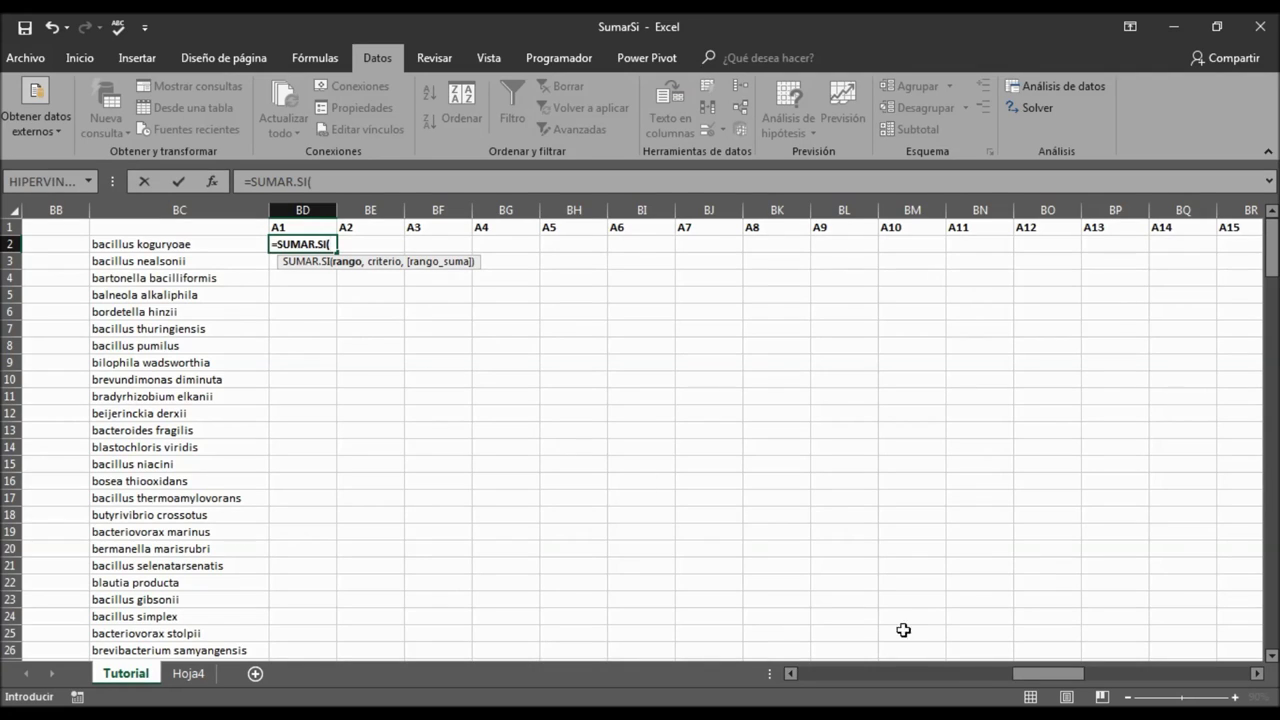
{"action": "left_click_drag", "start_coordinate": [1010, 684], "coordinate": [1002, 688]}
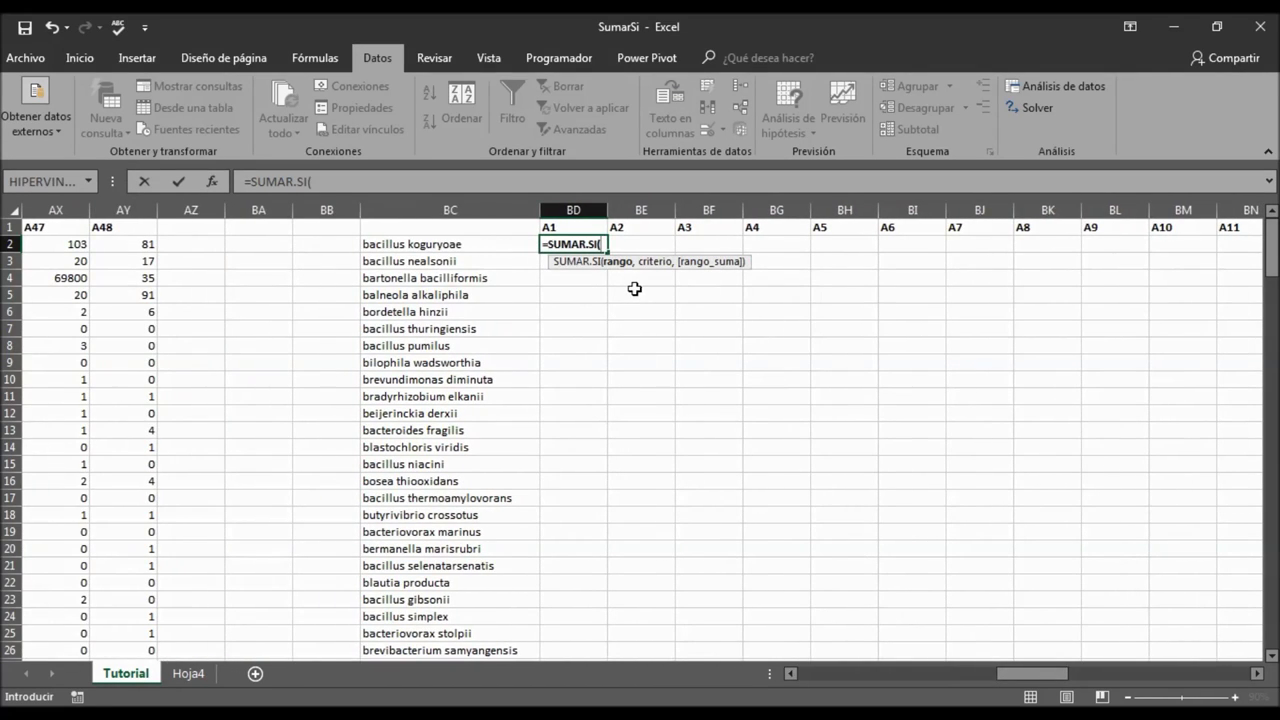
{"action": "left_click", "coordinate": [137, 249]}
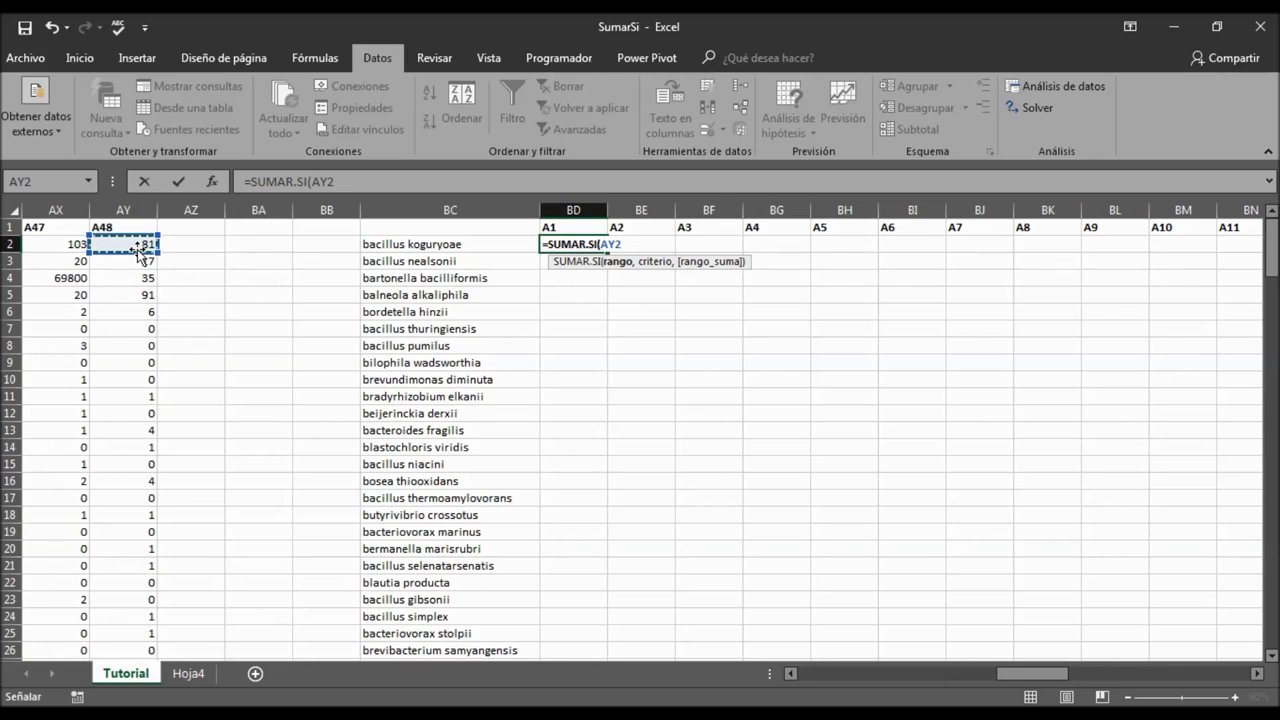
{"action": "key", "text": "ctrl+Left"}
{"action": "key", "text": "ctrl+Left"}
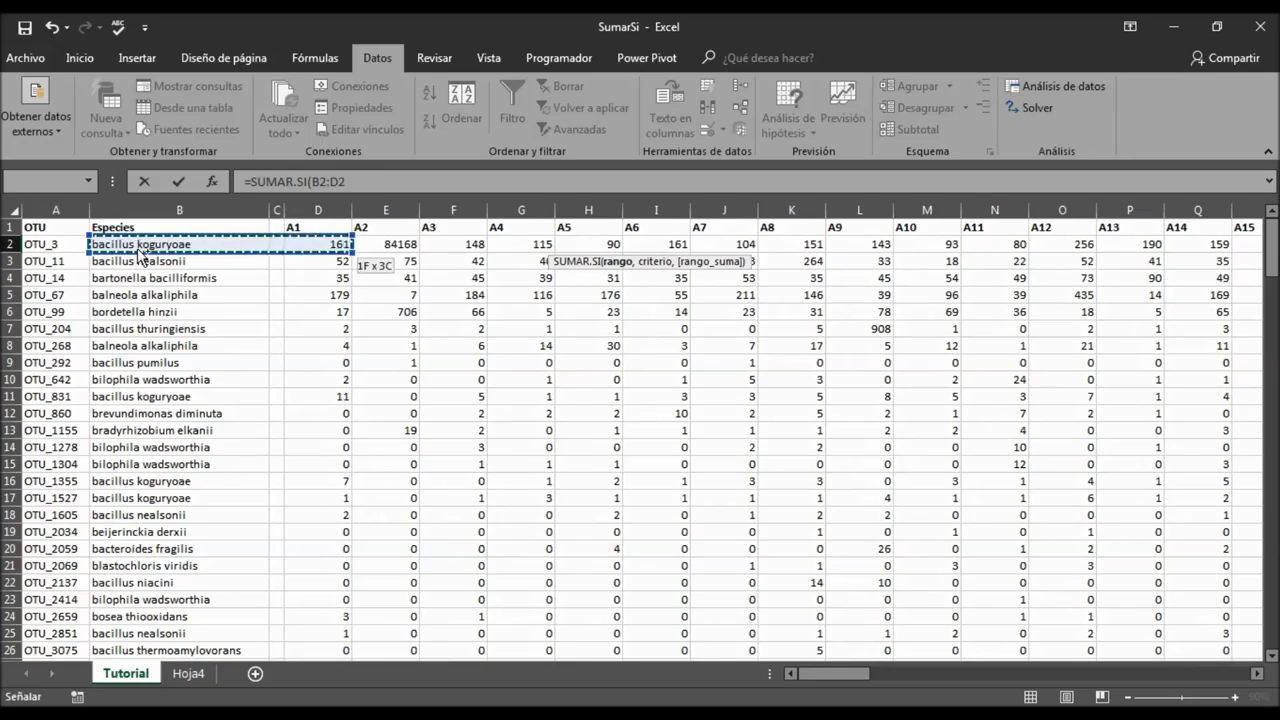
{"action": "key", "text": "ctrl+shift+Right"}
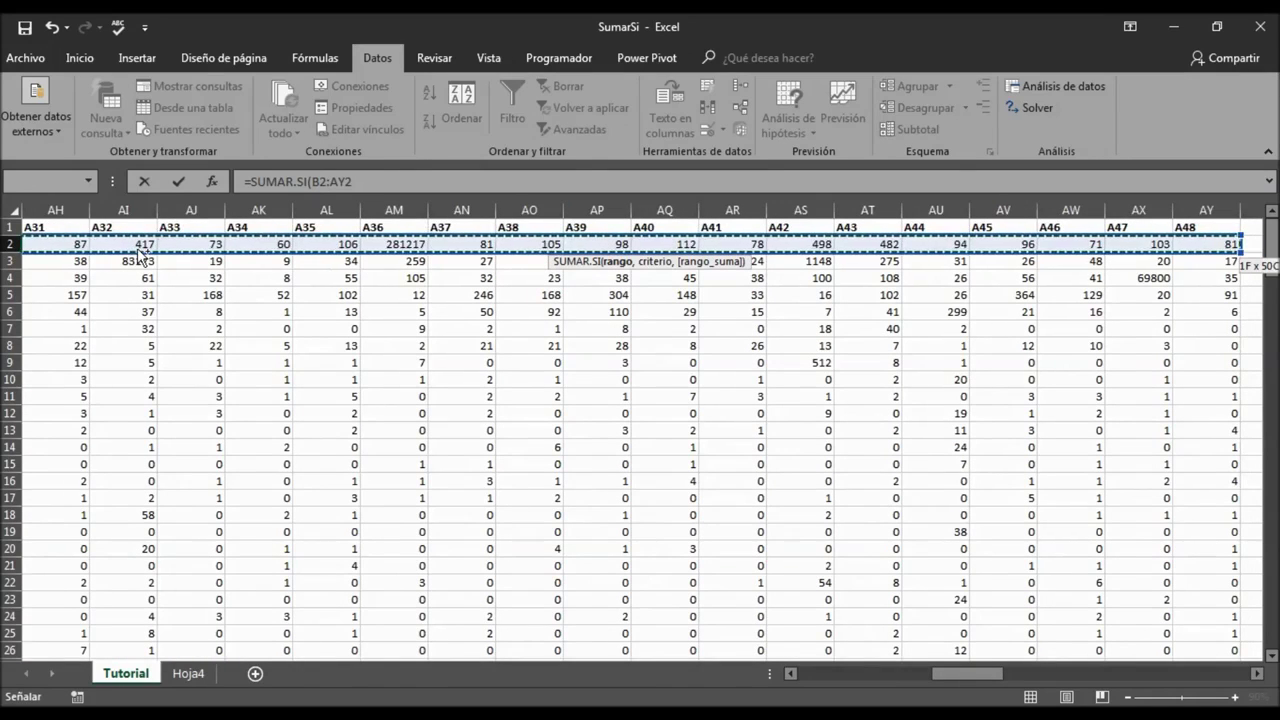
{"action": "key", "text": "ctrl+shift+Down"}
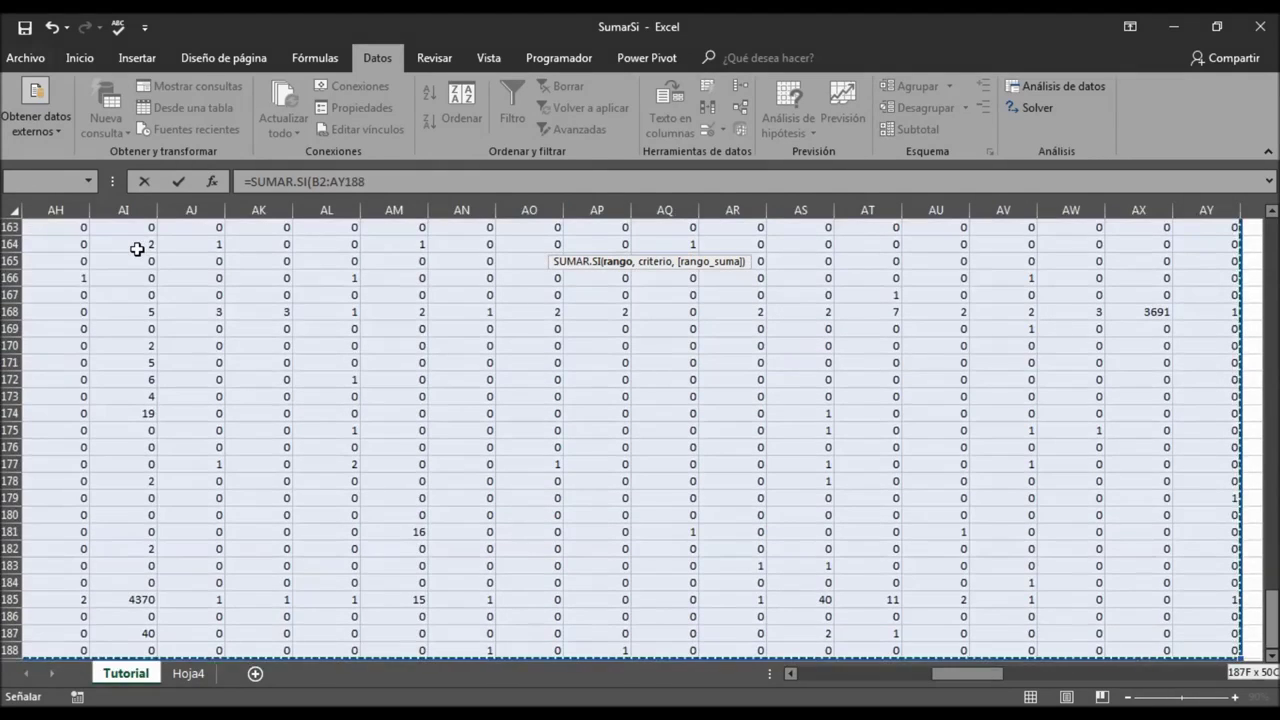
{"action": "left_click_drag", "start_coordinate": [985, 673], "coordinate": [1020, 678]}
{"action": "left_click_drag", "start_coordinate": [1271, 640], "coordinate": [1271, 228]}
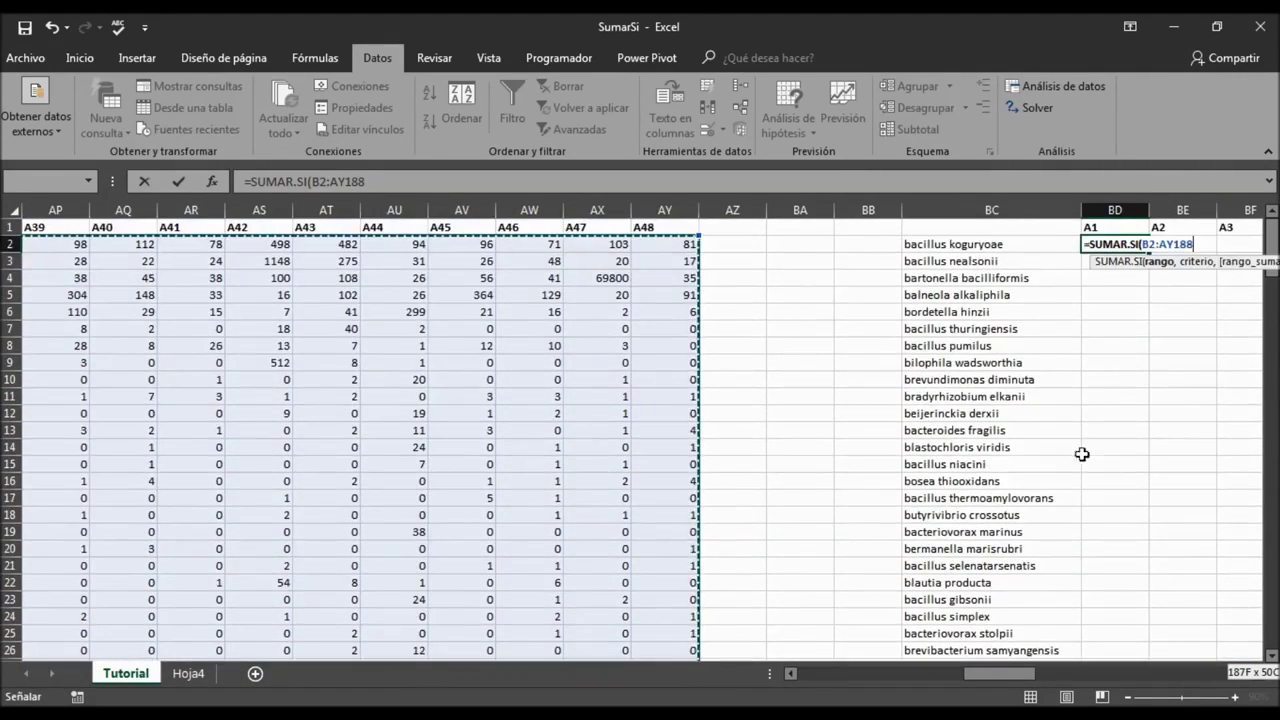
Make the range absolute as $B$2:$AY$188 and add a comma
{"action": "key", "text": "F2"}
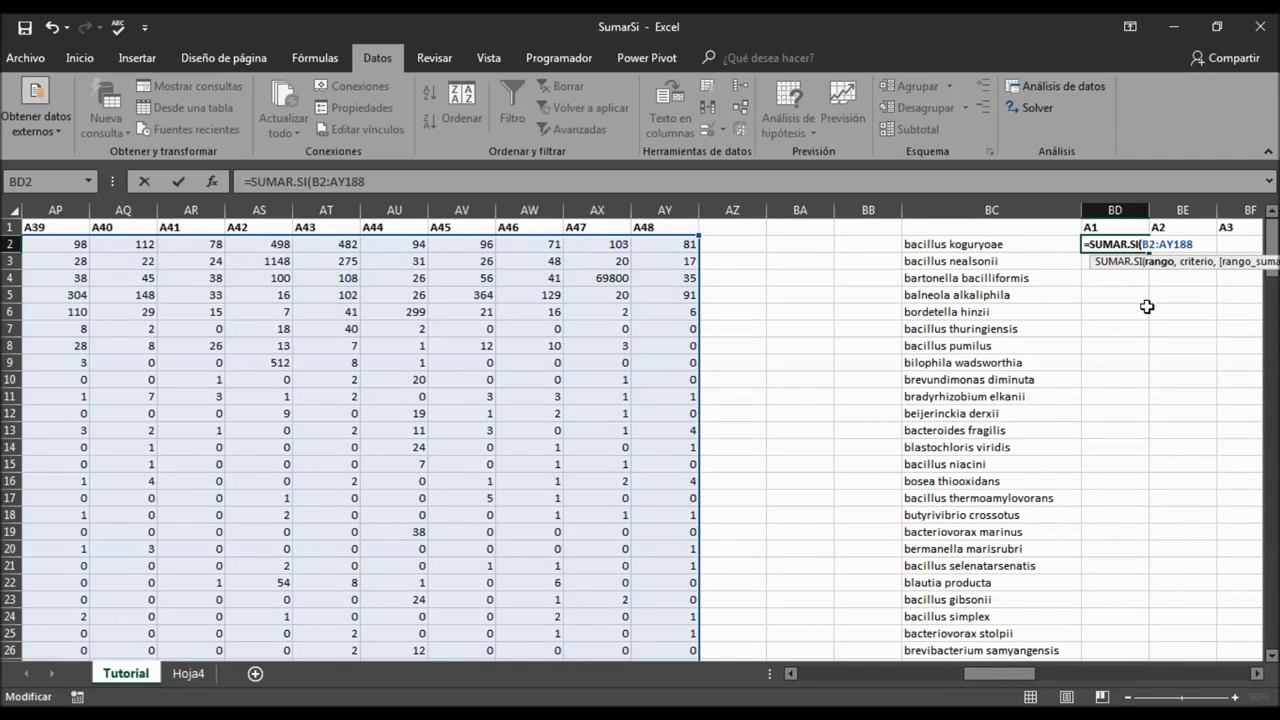
{"action": "key", "text": "F4"}
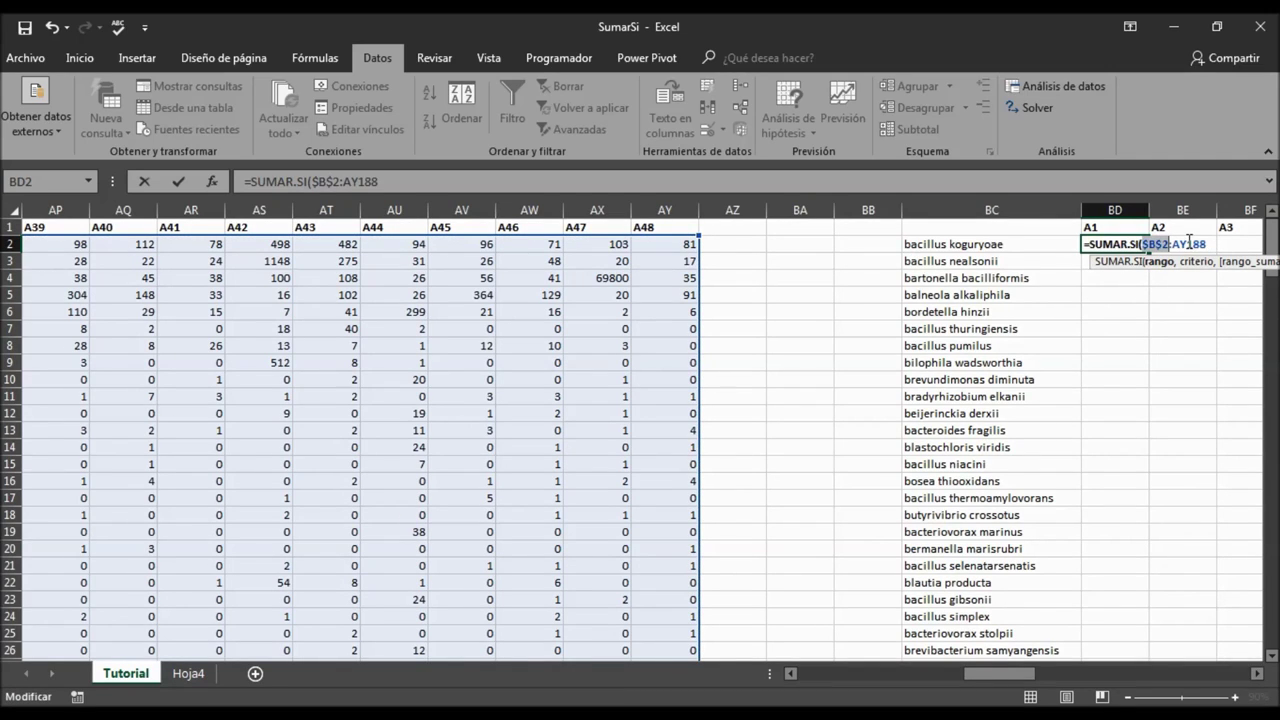
{"action": "left_click", "coordinate": [1188, 244]}
{"action": "key", "text": "F4"}
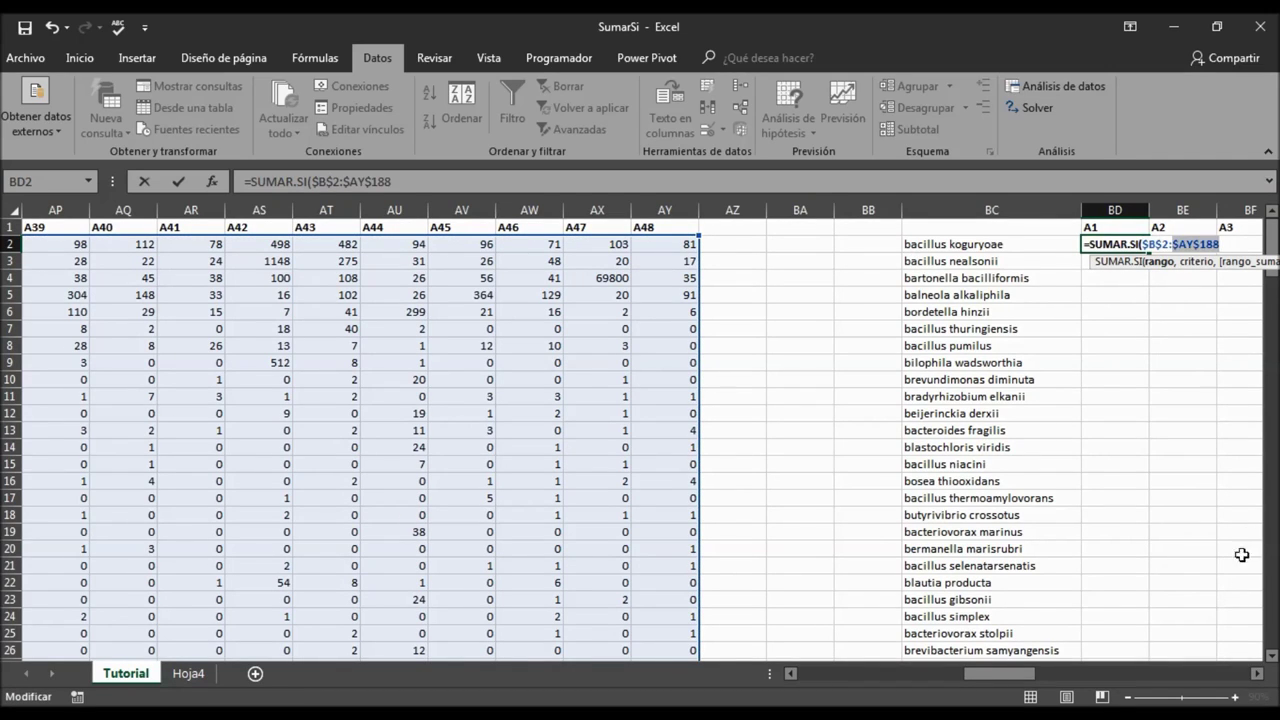
{"action": "left_click", "coordinate": [1258, 674]}
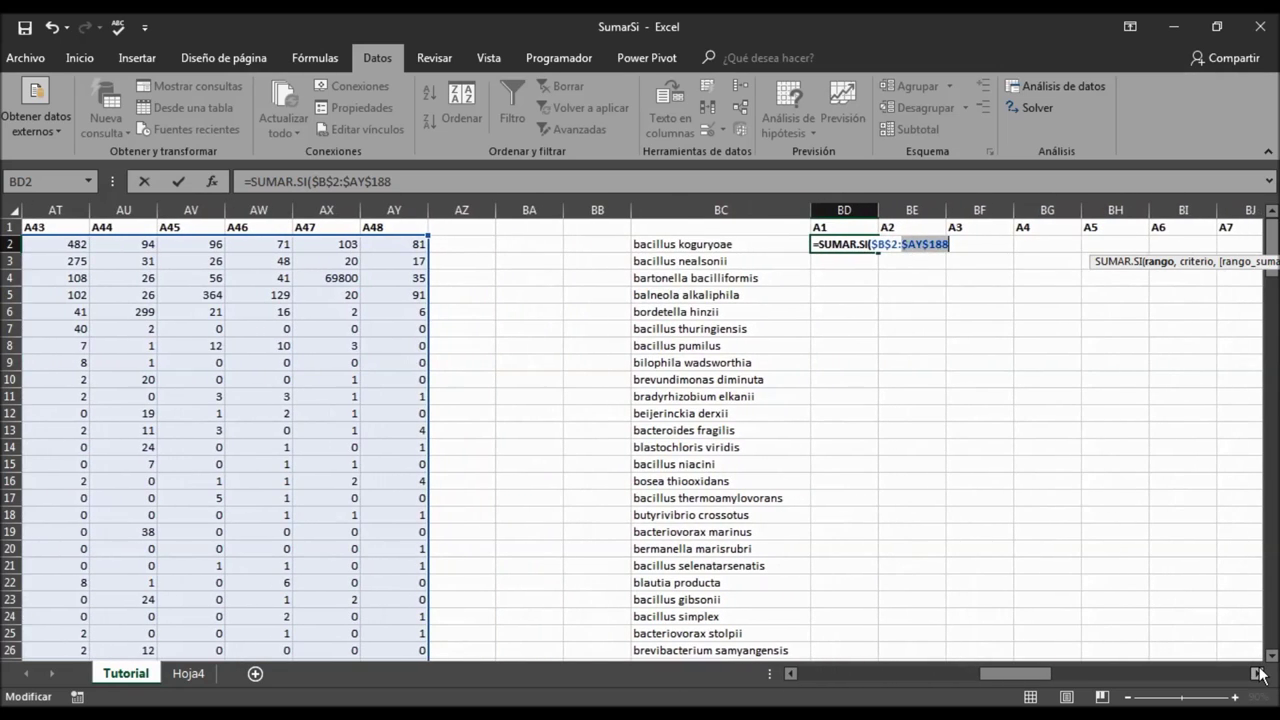
{"action": "type", "text": ","}
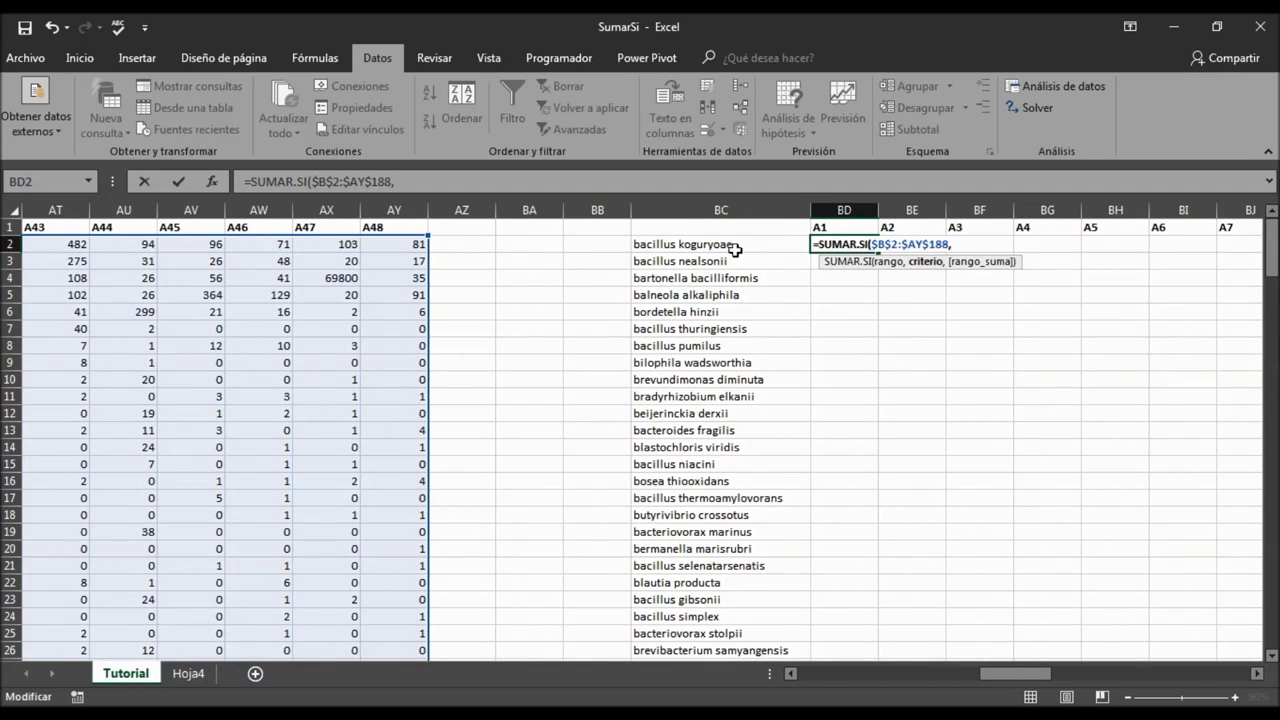
Add $BC2 as the criterion followed by a comma
{"action": "left_click", "coordinate": [728, 245]}
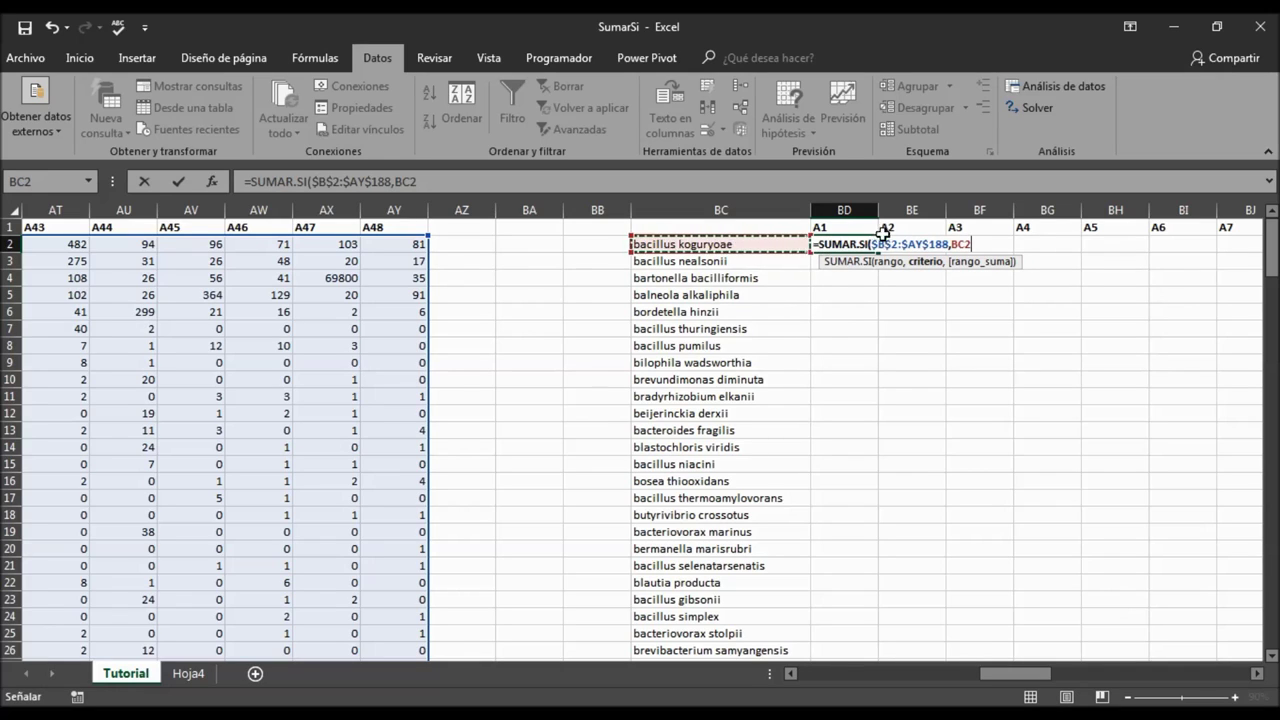
{"action": "left_click", "coordinate": [961, 245]}
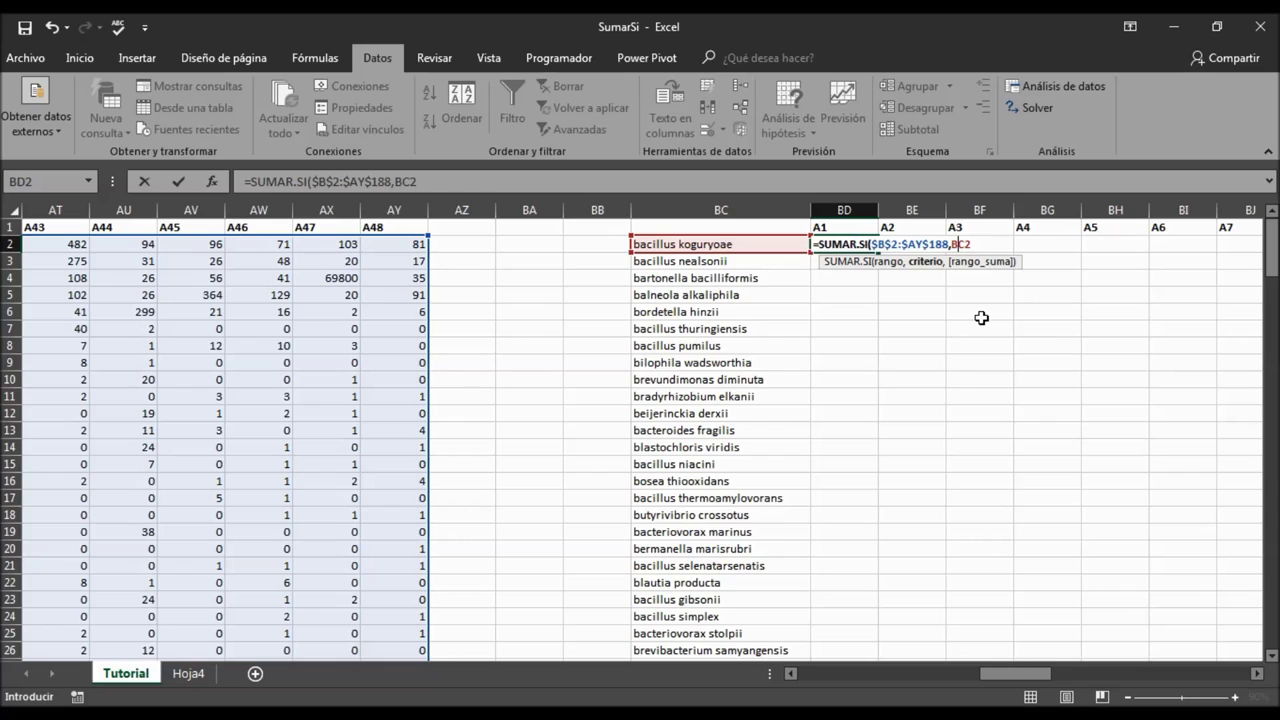
{"action": "key", "text": "F4"}
{"action": "key", "text": "F4"}
{"action": "key", "text": "F4"}
{"action": "key", "text": "F4"}
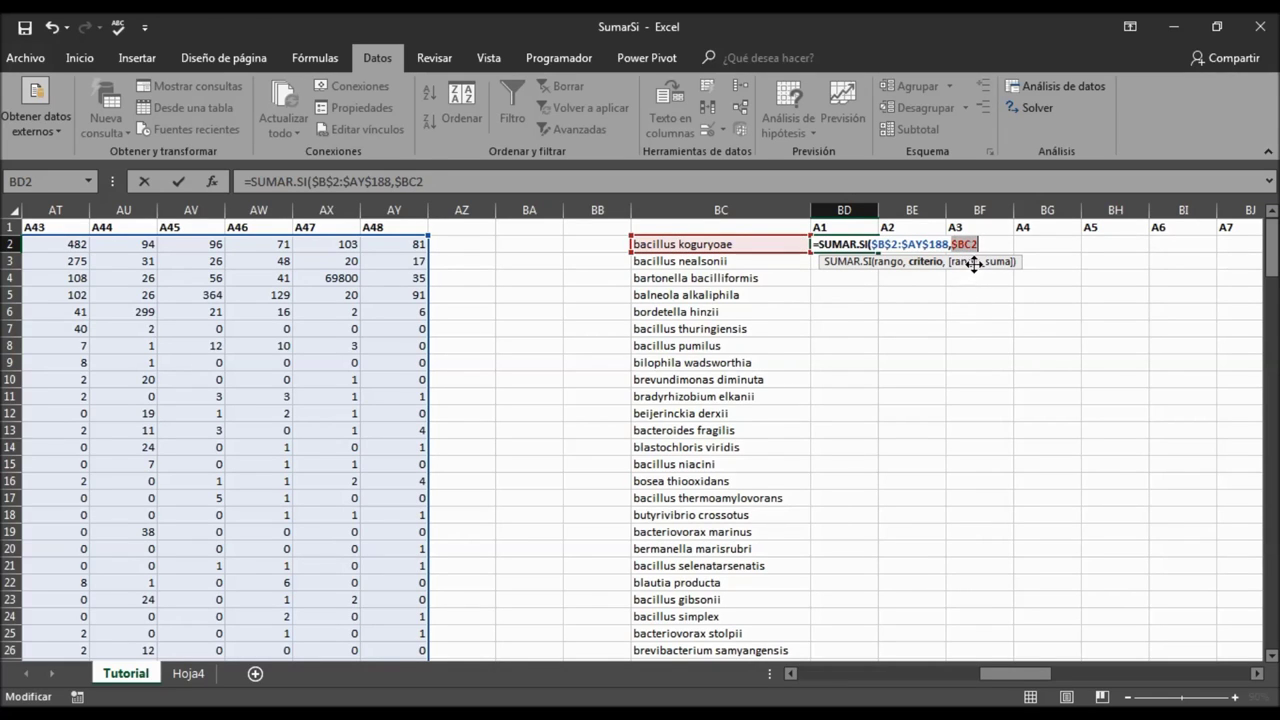
{"action": "type", "text": ",$BC2"}
{"action": "type", "text": ","}
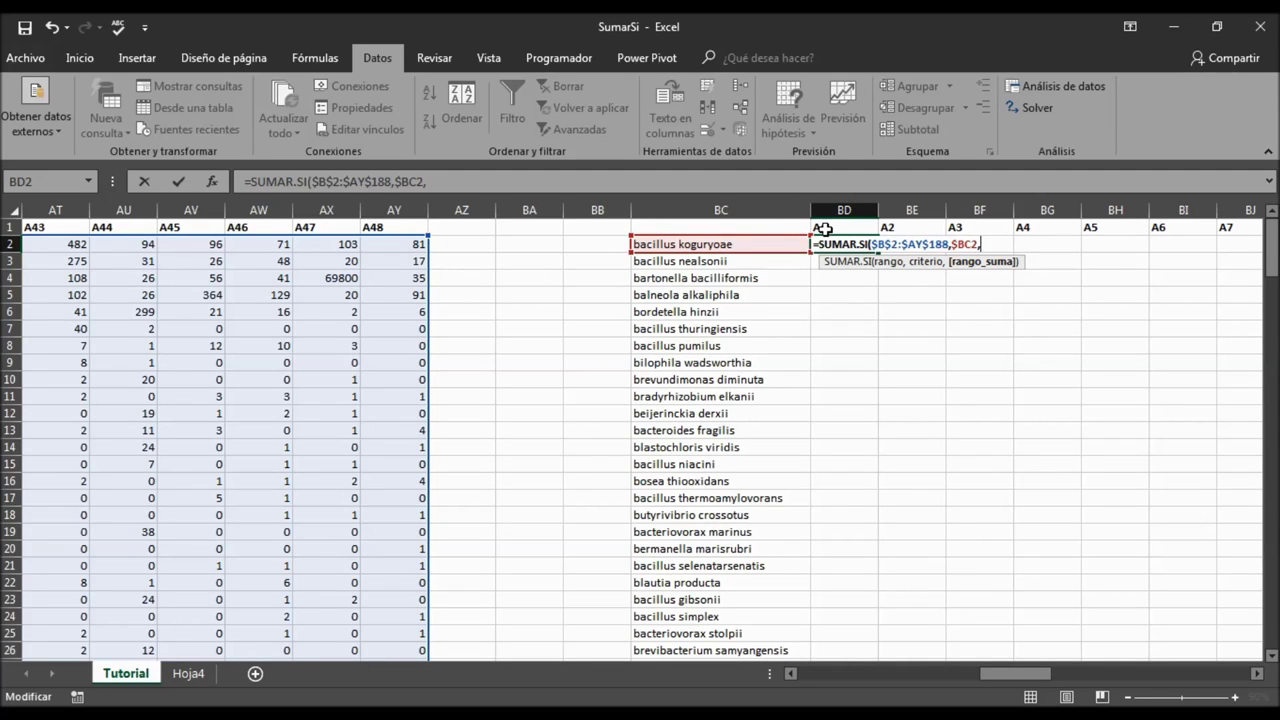
{"action": "left_click", "coordinate": [399, 244]}
Select D2:D188 as the sum range
{"action": "key", "text": "ctrl+Left"}
{"action": "key", "text": "Right"}
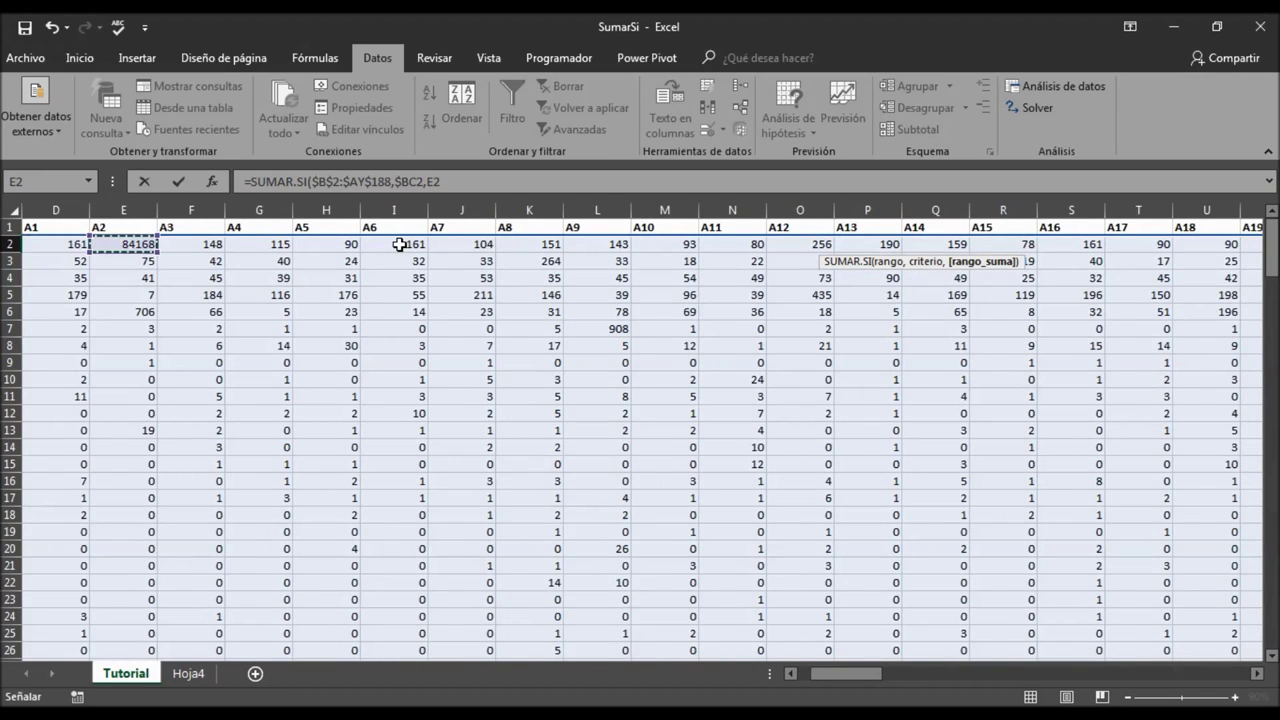
{"action": "key", "text": "Left"}
{"action": "key", "text": "Left"}
{"action": "key", "text": "Right"}
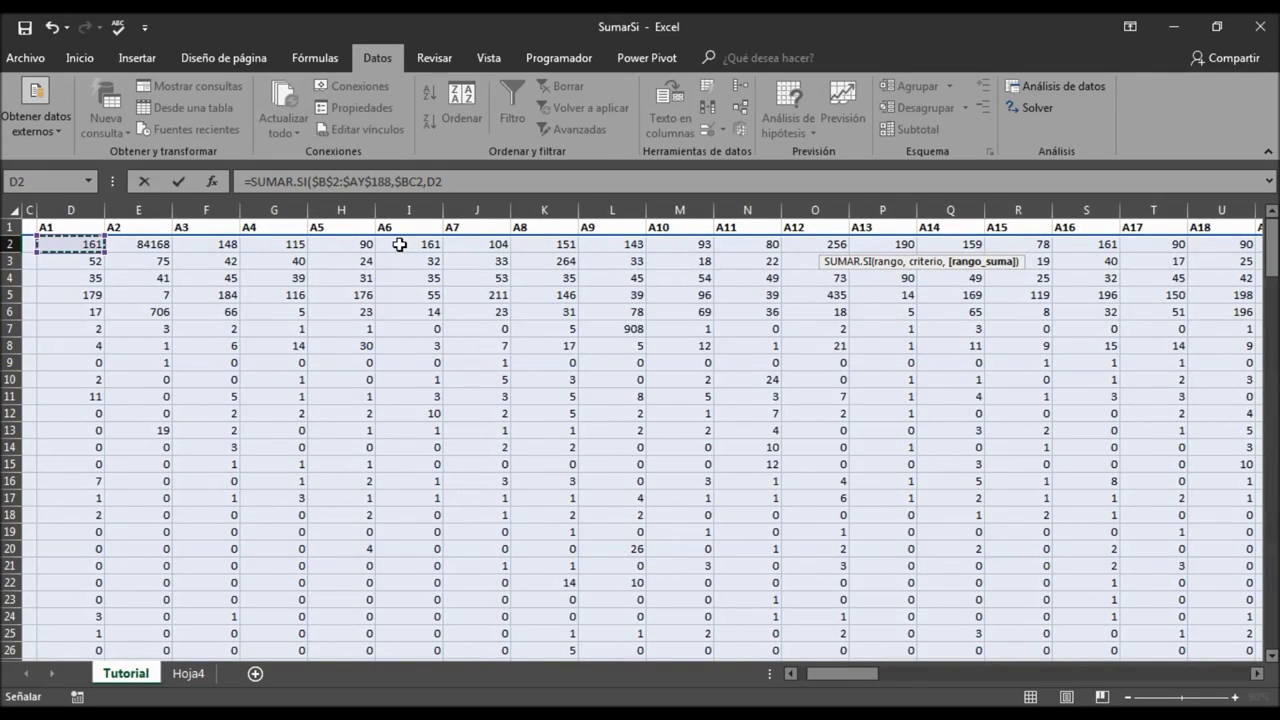
{"action": "key", "text": "ctrl+shift+Down"}
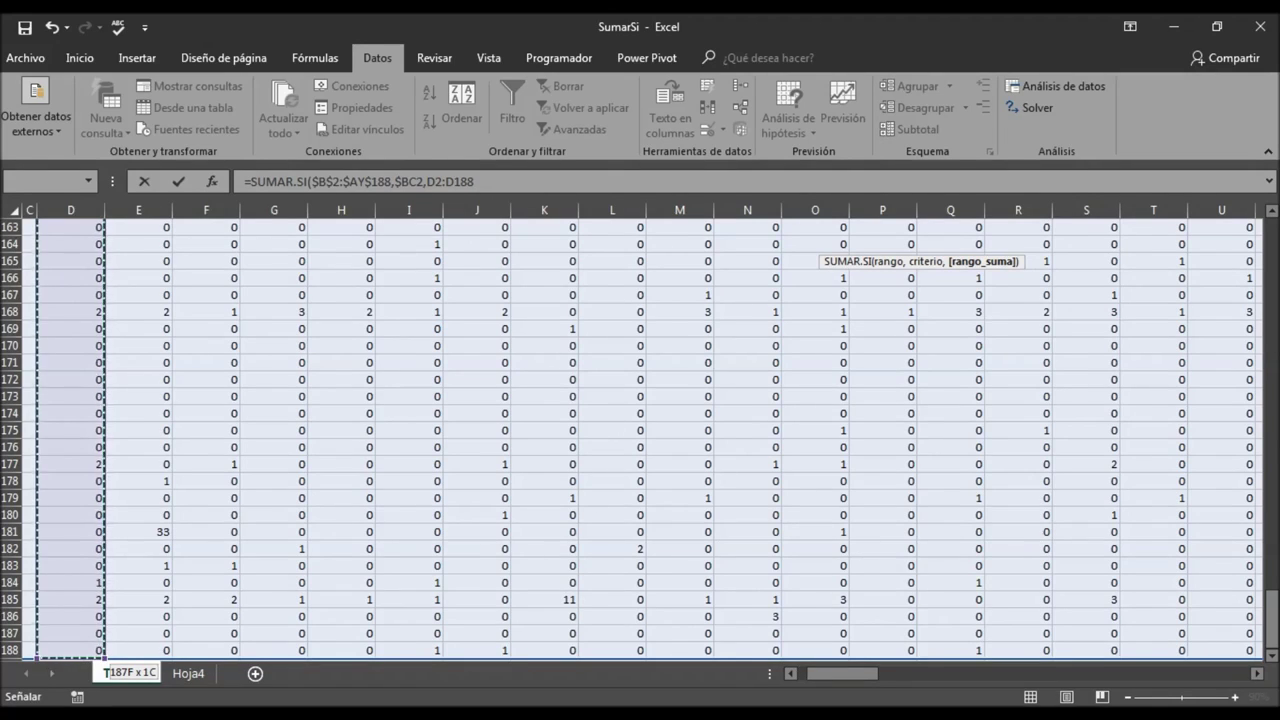
{"action": "left_click_drag", "start_coordinate": [1272, 620], "coordinate": [1272, 232]}
{"action": "mouse_move", "coordinate": [858, 674]}
{"action": "left_mouse_down"}
{"action": "mouse_move", "coordinate": [893, 688]}
{"action": "mouse_move", "coordinate": [1026, 686]}
{"action": "left_mouse_up"}
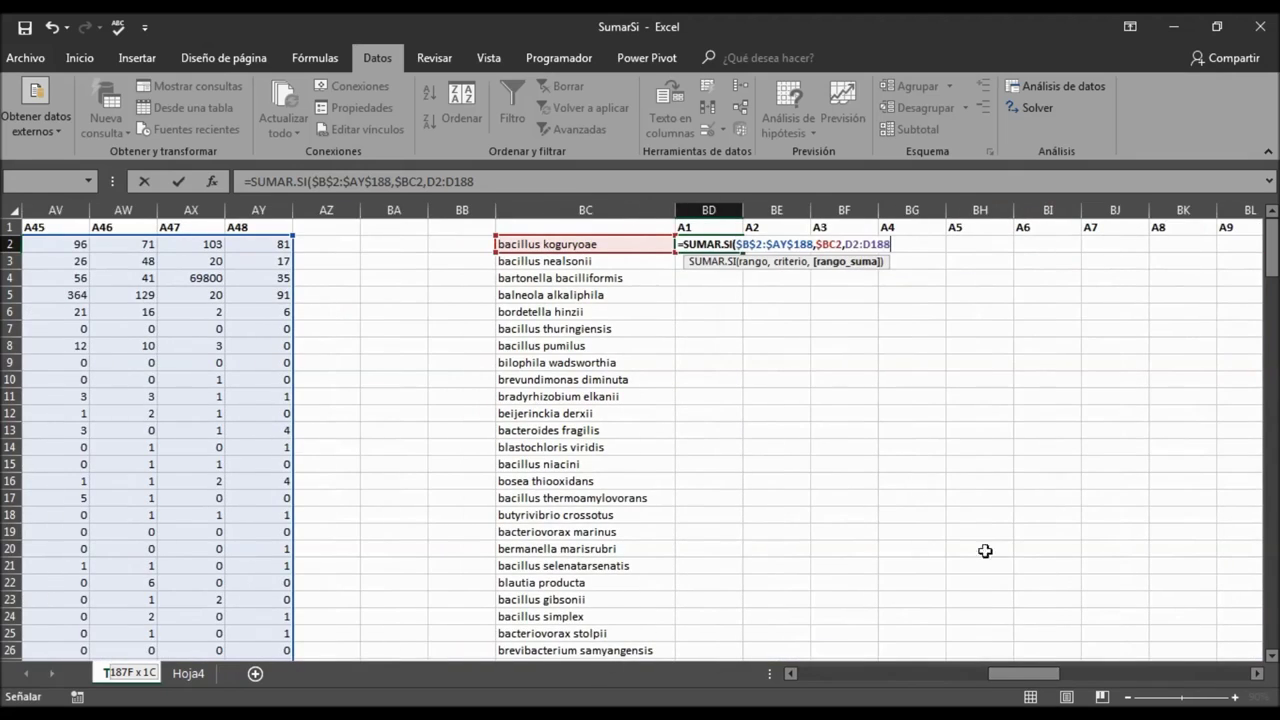
Lock the sum range rows as D$2:D$188 and commit, giving 181
{"action": "left_click", "coordinate": [855, 243]}
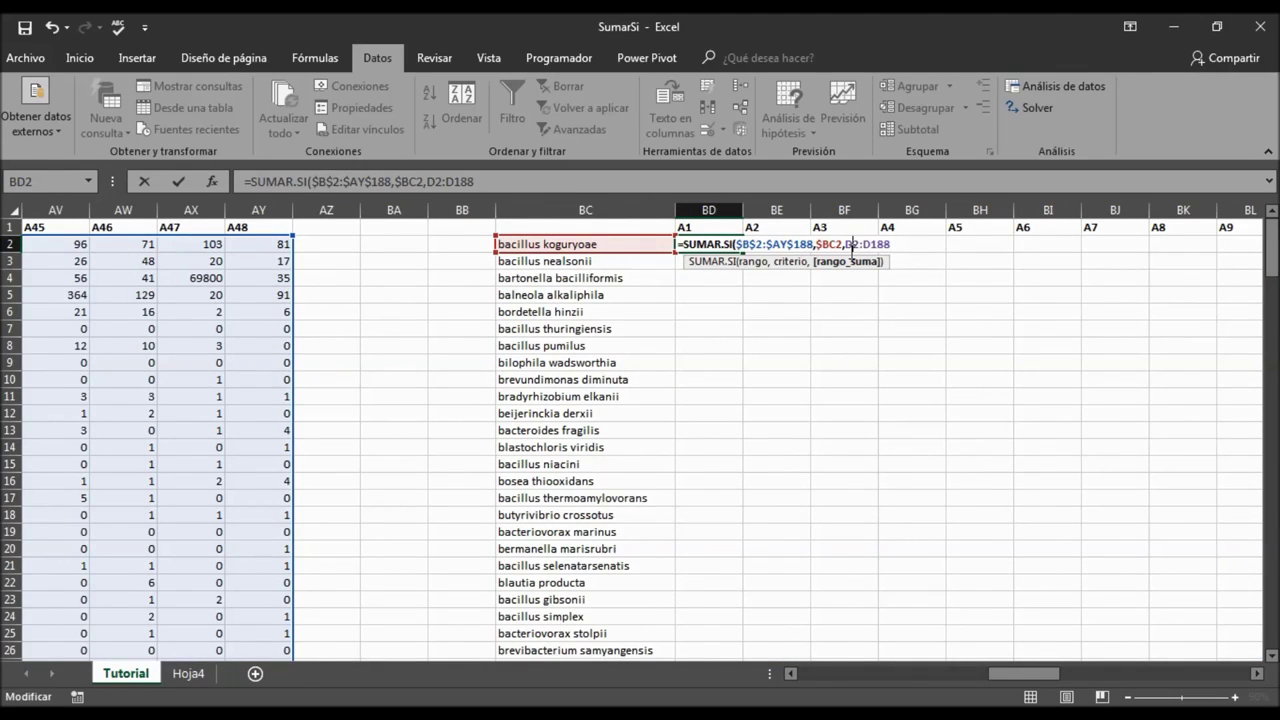
{"action": "key", "text": "F4"}
{"action": "key", "text": "F4"}
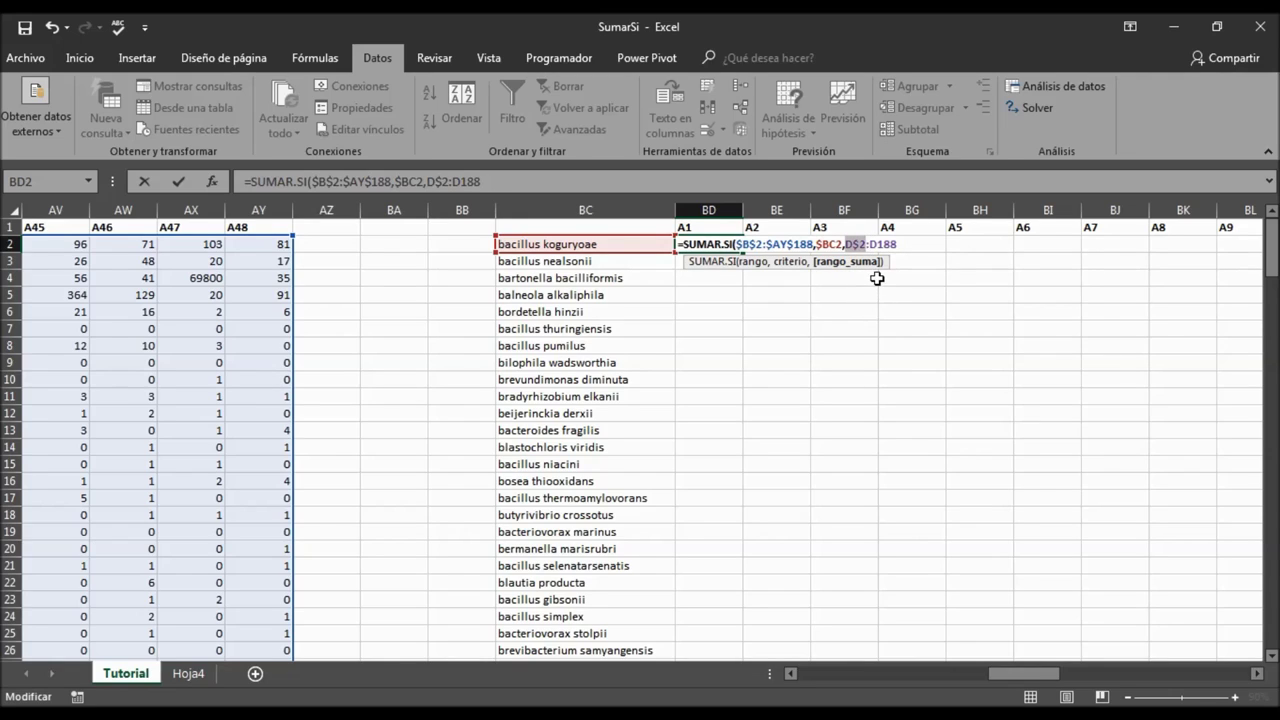
{"action": "left_click", "coordinate": [878, 244]}
{"action": "key", "text": "F4"}
{"action": "key", "text": "F4"}
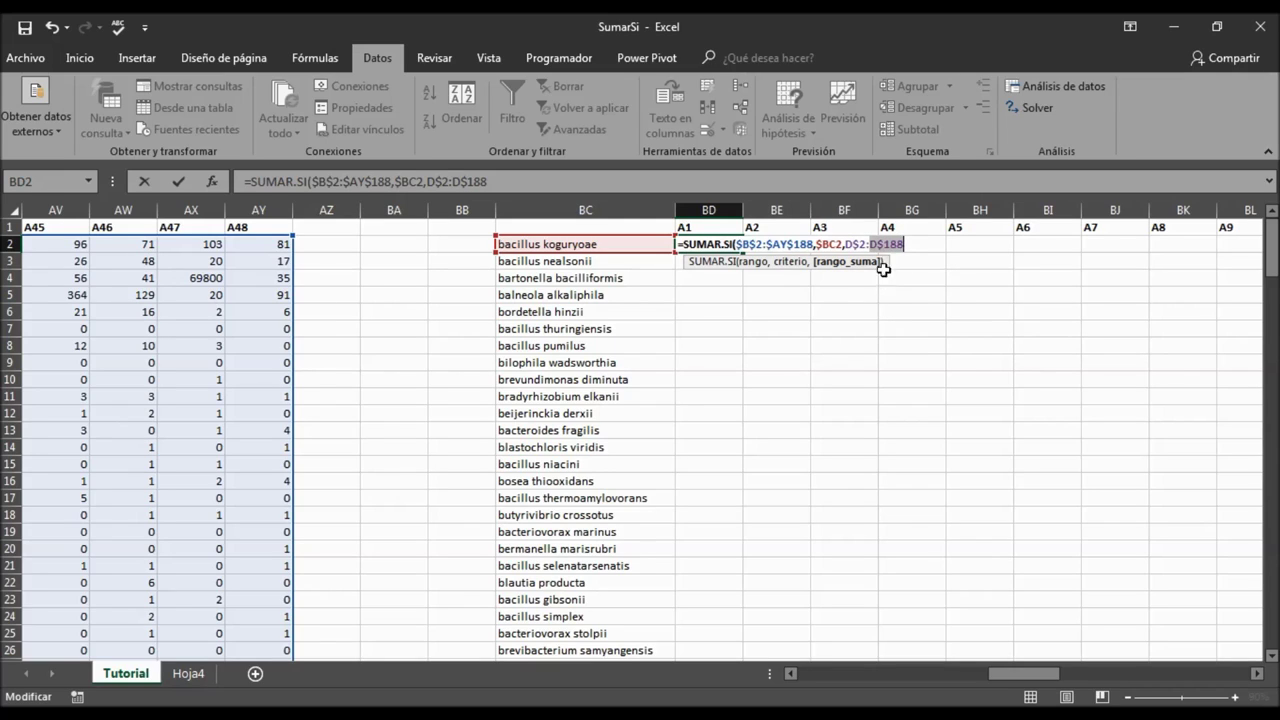
{"action": "left_click", "coordinate": [896, 244]}
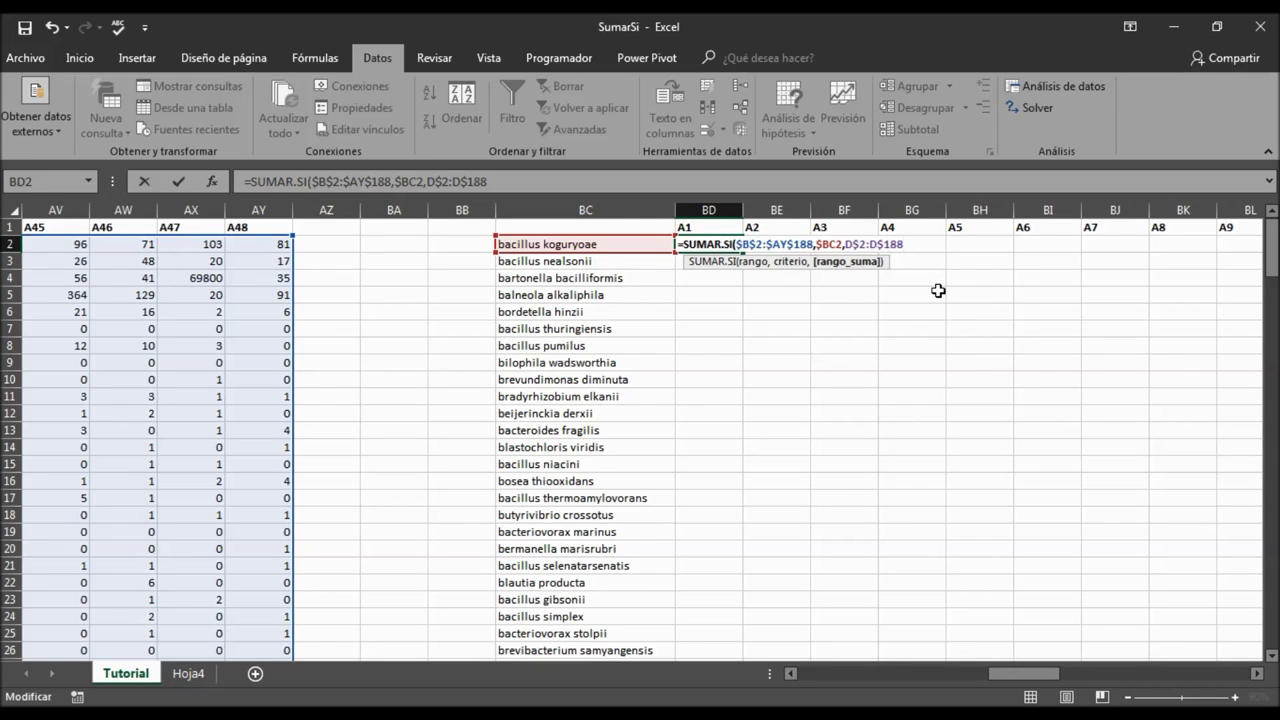
{"action": "type", "text": ")"}
{"action": "key", "text": "Return"}
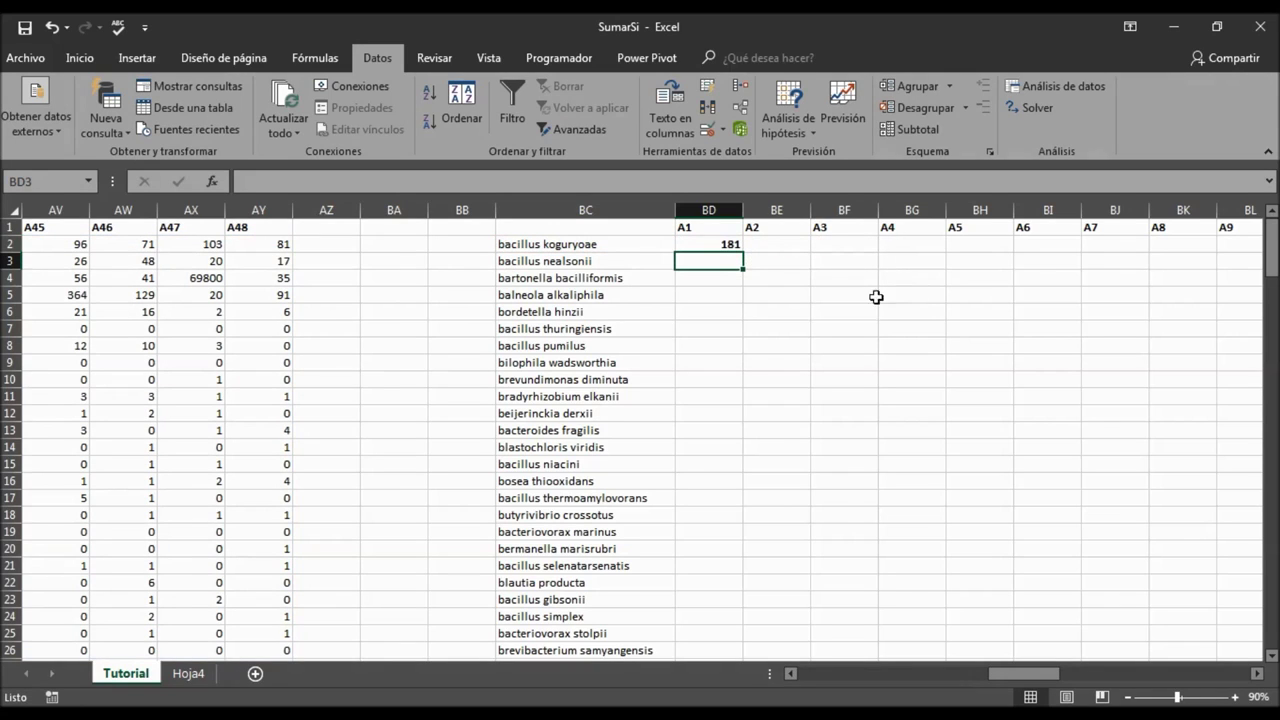
Fill the BD2 formula right to CY2 and down to row 58
{"action": "left_click", "coordinate": [722, 243]}
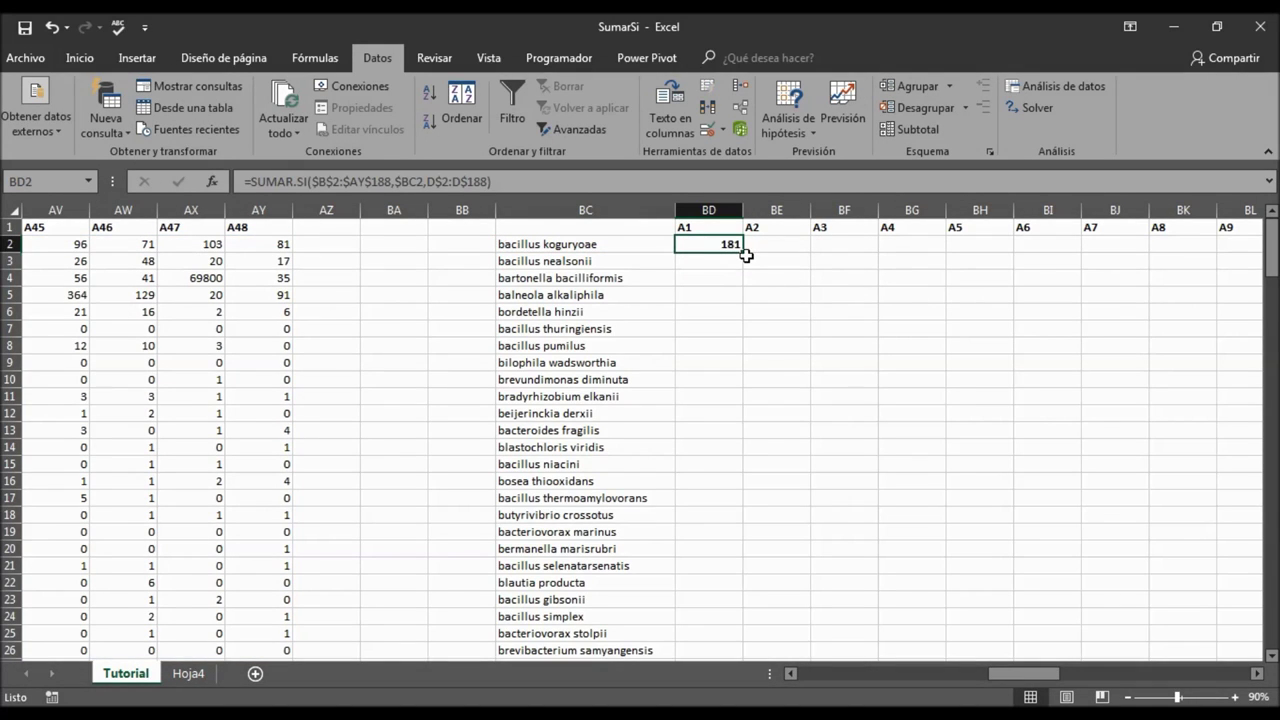
{"action": "mouse_move", "coordinate": [744, 251]}
{"action": "left_mouse_down"}
{"action": "mouse_move", "coordinate": [1120, 275]}
{"action": "mouse_move", "coordinate": [1153, 269]}
{"action": "mouse_move", "coordinate": [1141, 249]}
{"action": "left_mouse_up"}
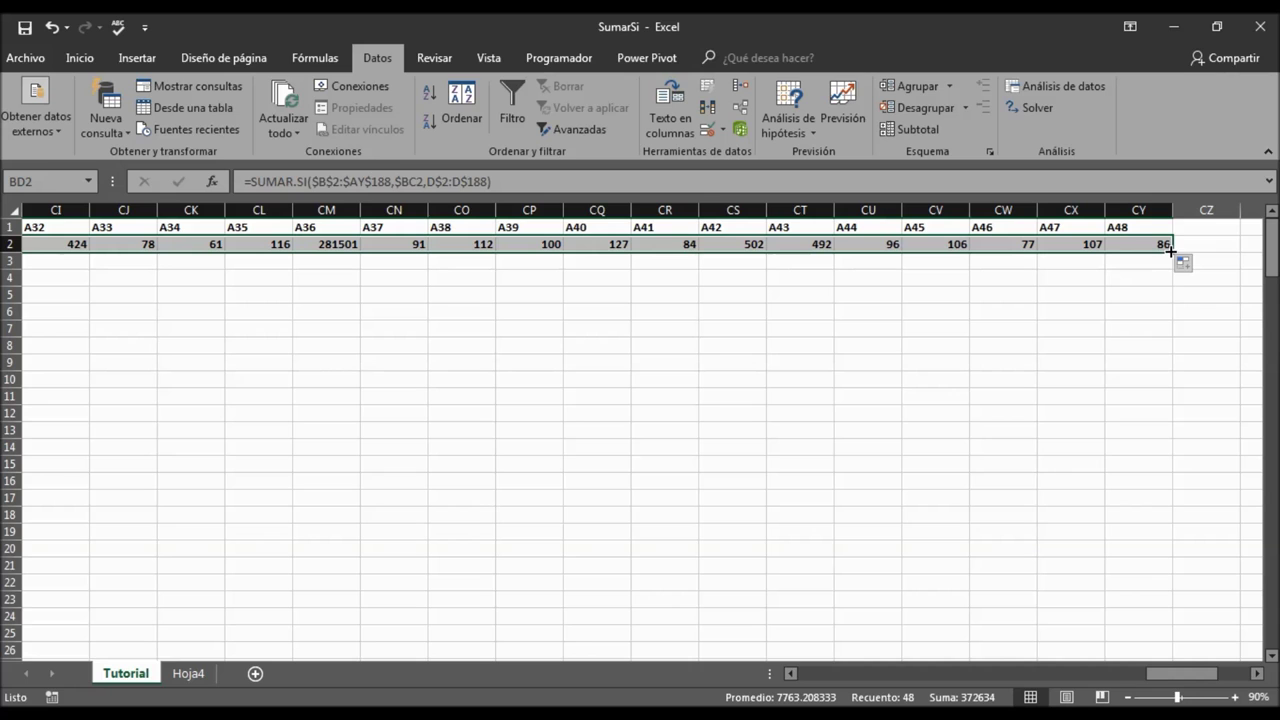
{"action": "mouse_move", "coordinate": [1170, 251]}
{"action": "left_mouse_down"}
{"action": "mouse_move", "coordinate": [1130, 648]}
{"action": "mouse_move", "coordinate": [1132, 607]}
{"action": "left_mouse_up"}
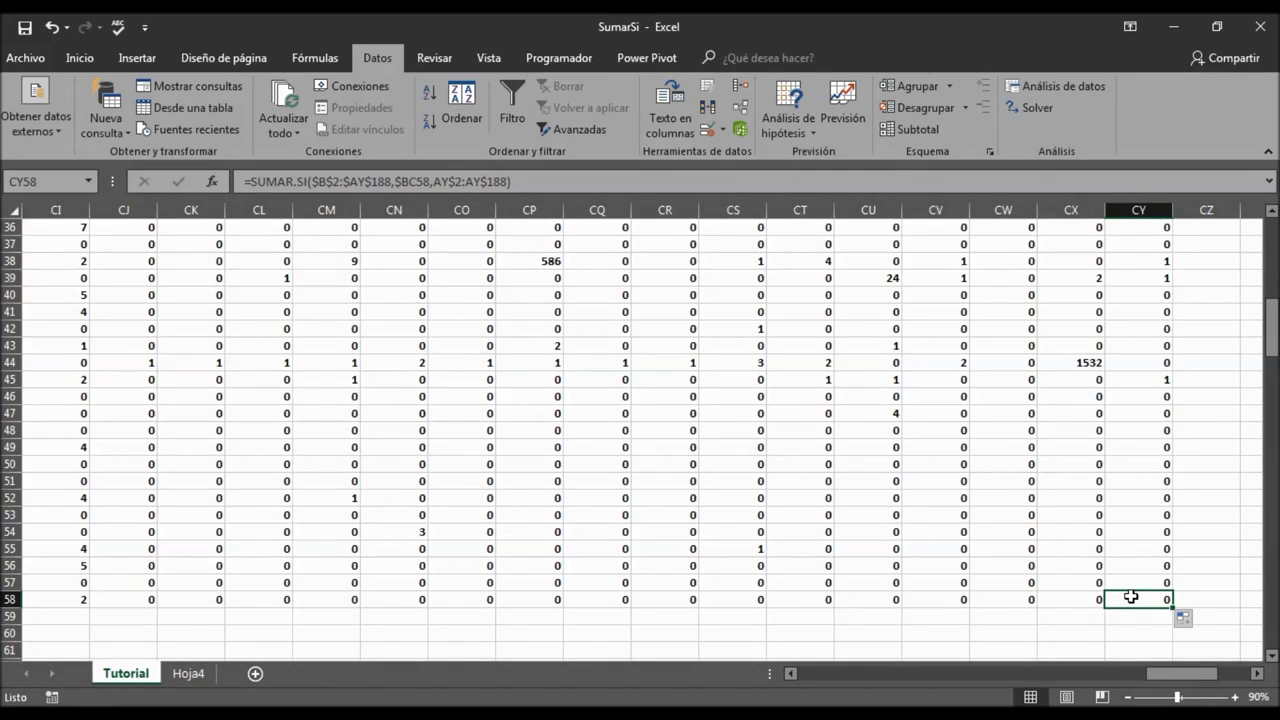
Check the copied formula in BD3 and the A4 total for bilophila wadsworthia
{"action": "key", "text": "Right"}
{"action": "key", "text": "Left"}
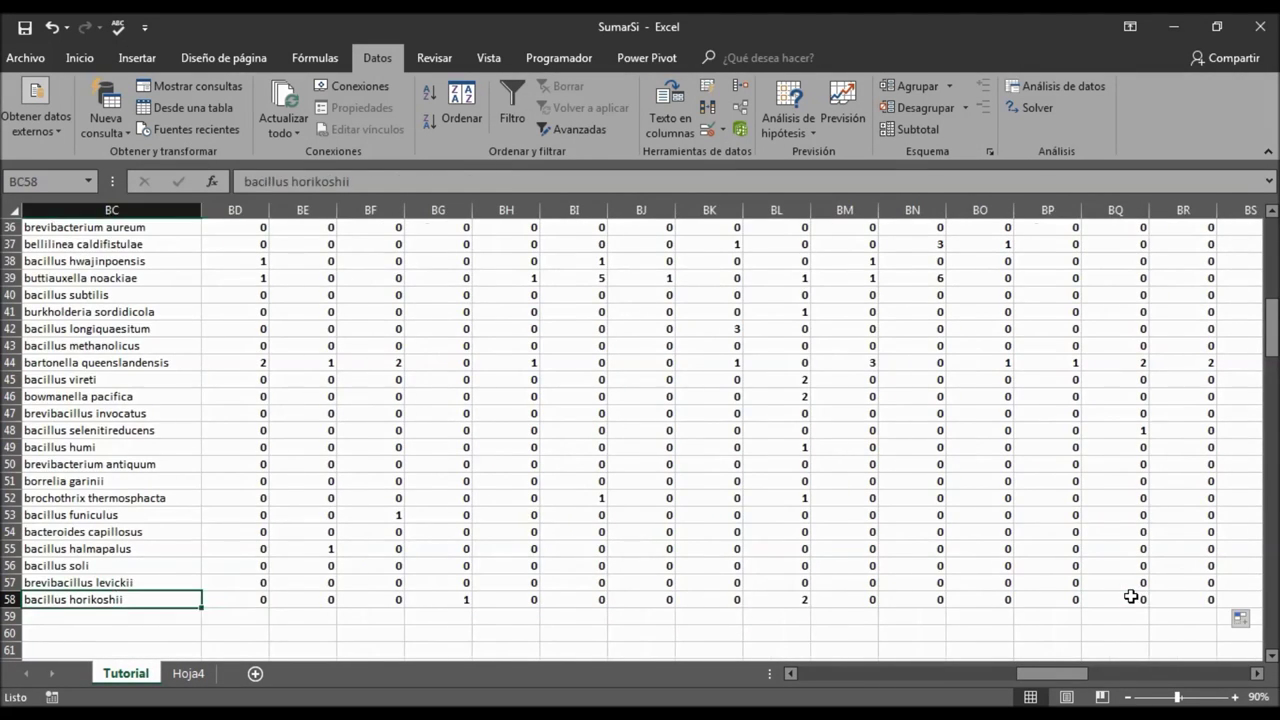
{"action": "key", "text": "Left"}
{"action": "key", "text": "Right"}
{"action": "key", "text": "ctrl+Up"}
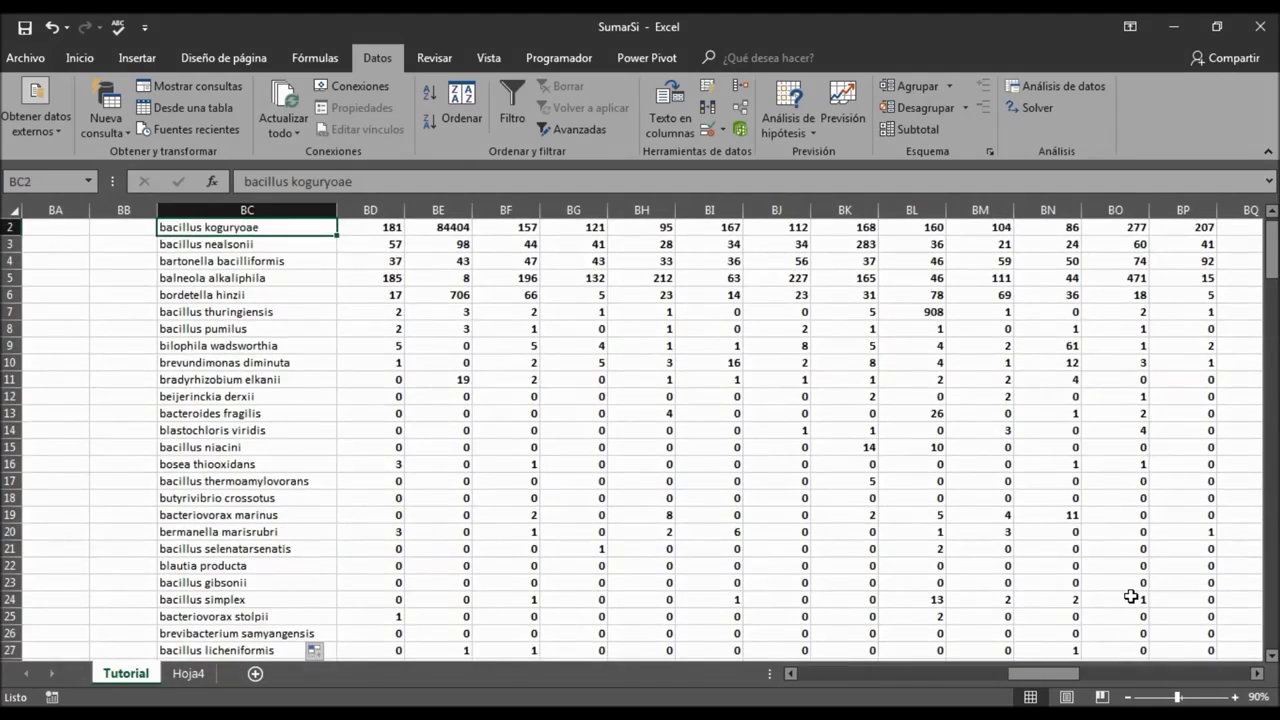
{"action": "key", "text": "Up"}
{"action": "key", "text": "Down"}
{"action": "key", "text": "Down"}
{"action": "key", "text": "Right"}
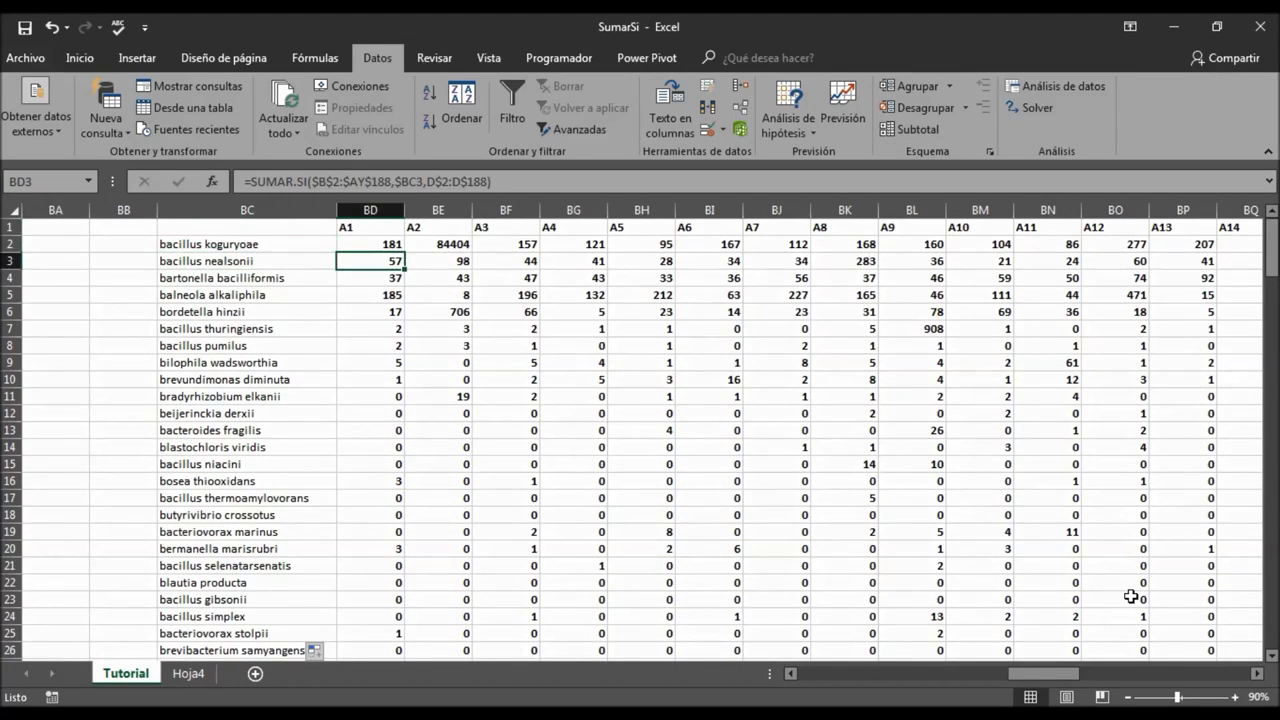
{"action": "key", "text": "Up"}
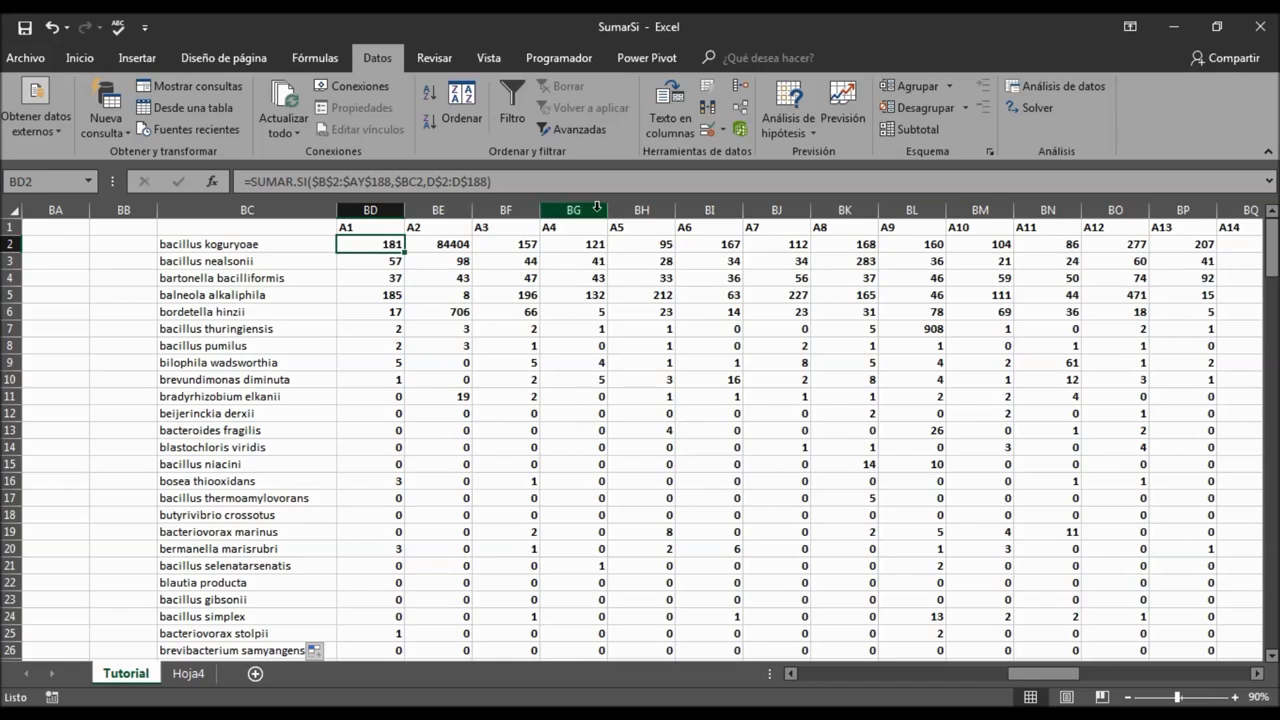
{"action": "left_click", "coordinate": [590, 361]}
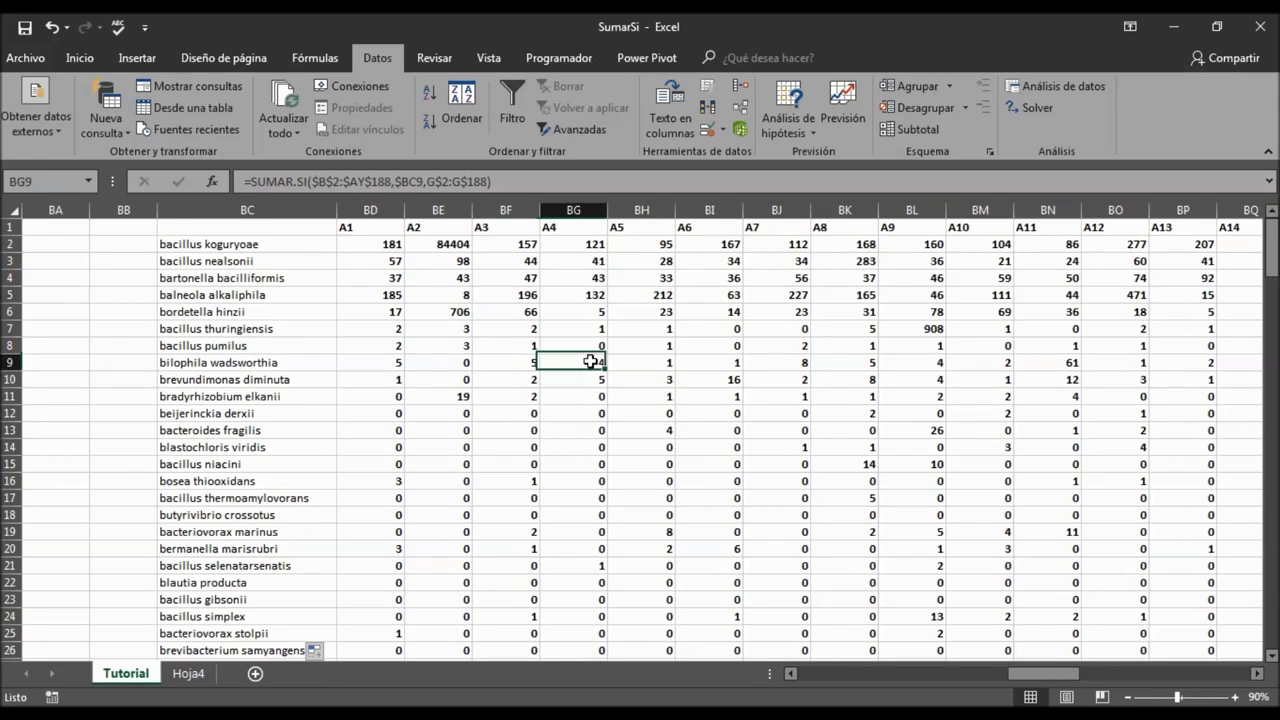
{"action": "double_click", "coordinate": [590, 361]}
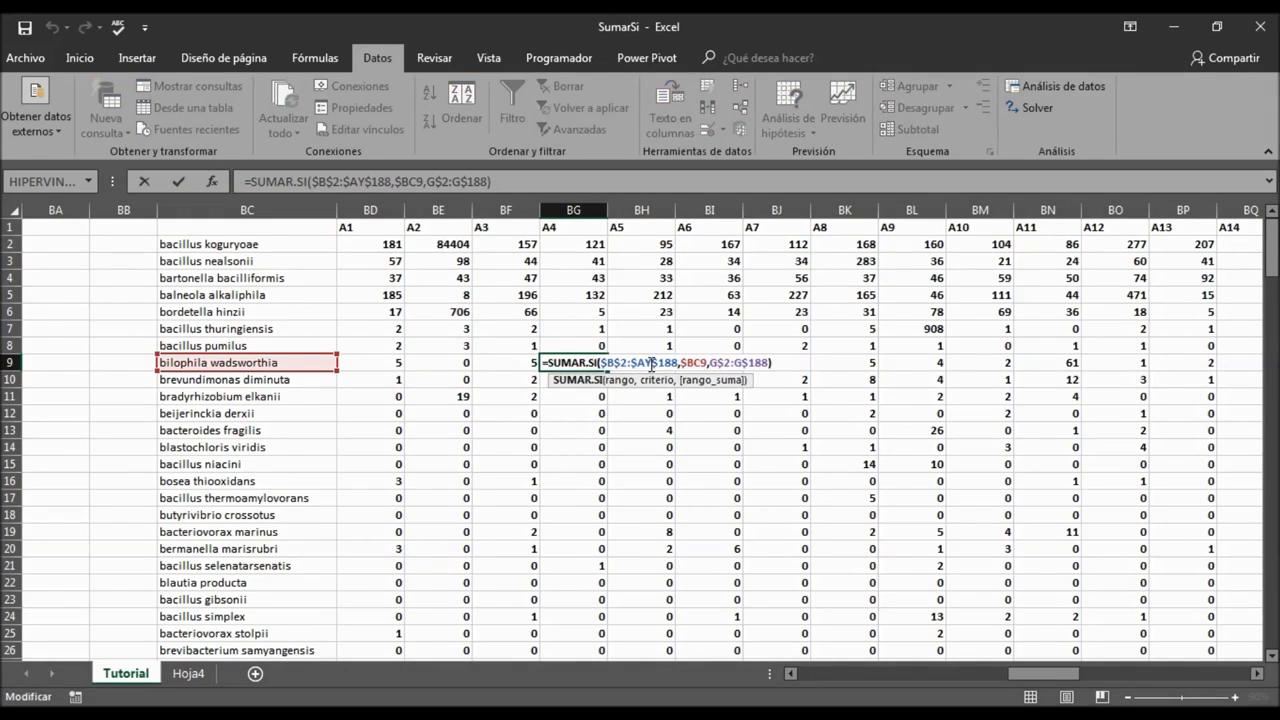
{"action": "left_click_drag", "start_coordinate": [1020, 674], "coordinate": [851, 678]}
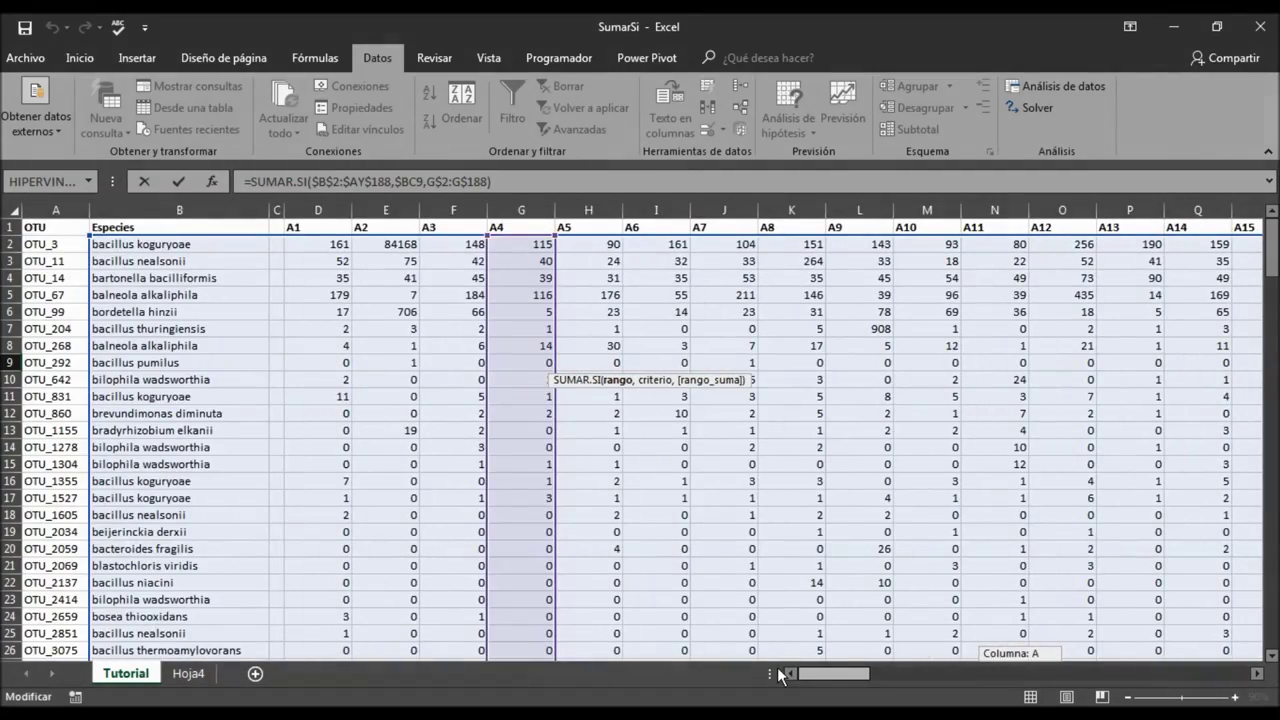
{"action": "mouse_move", "coordinate": [780, 675]}
{"action": "left_mouse_down"}
{"action": "mouse_move", "coordinate": [1013, 695]}
{"action": "mouse_move", "coordinate": [1005, 662]}
{"action": "left_mouse_up"}
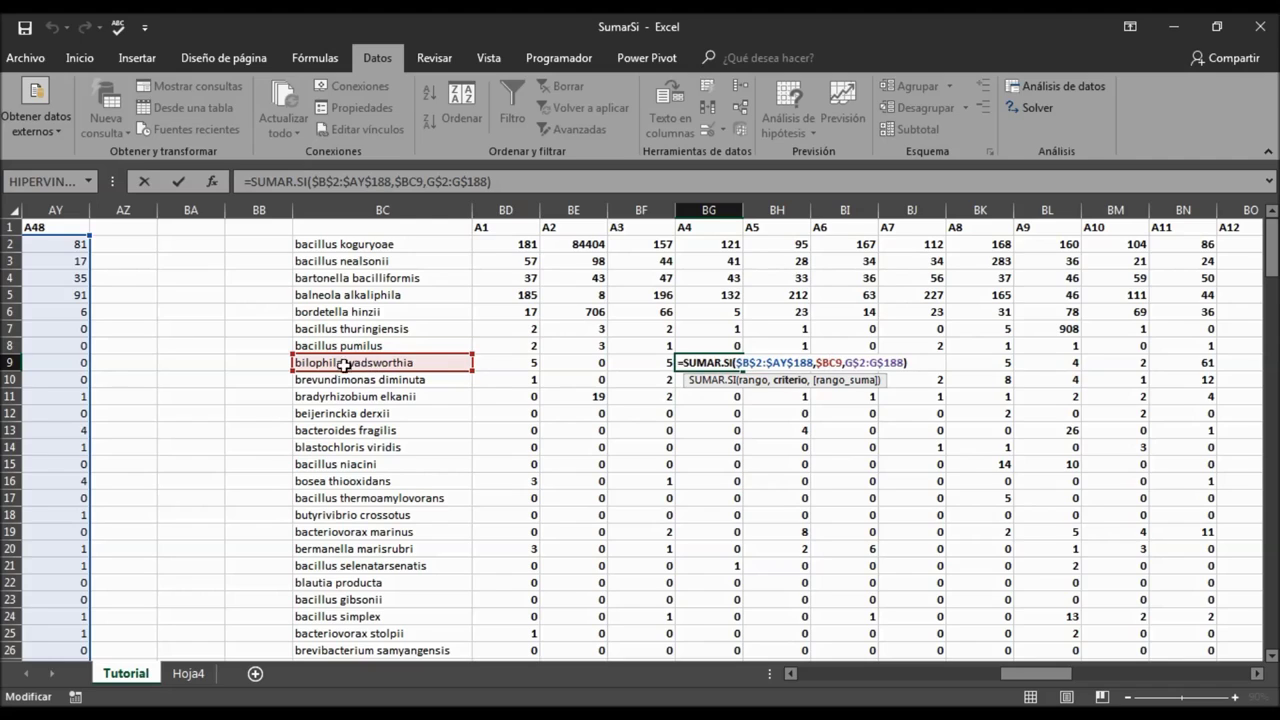
{"action": "left_click", "coordinate": [858, 363]}
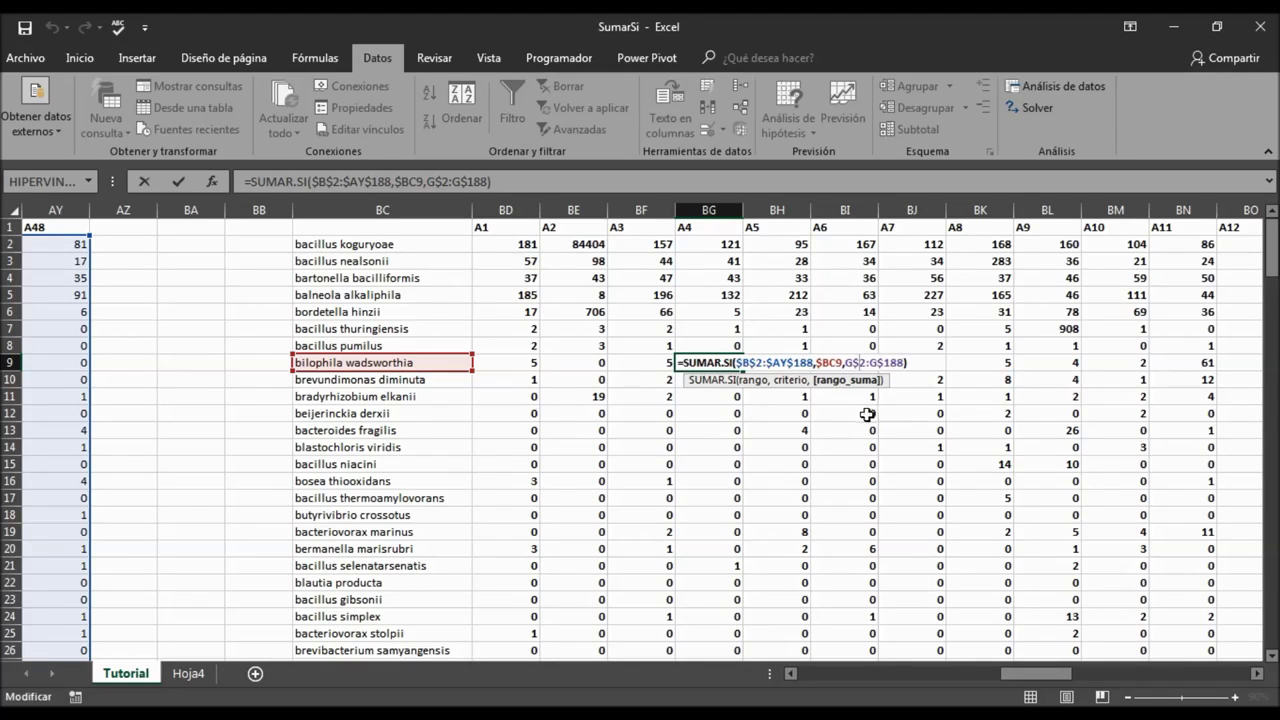
{"action": "left_click_drag", "start_coordinate": [1041, 678], "coordinate": [806, 694]}
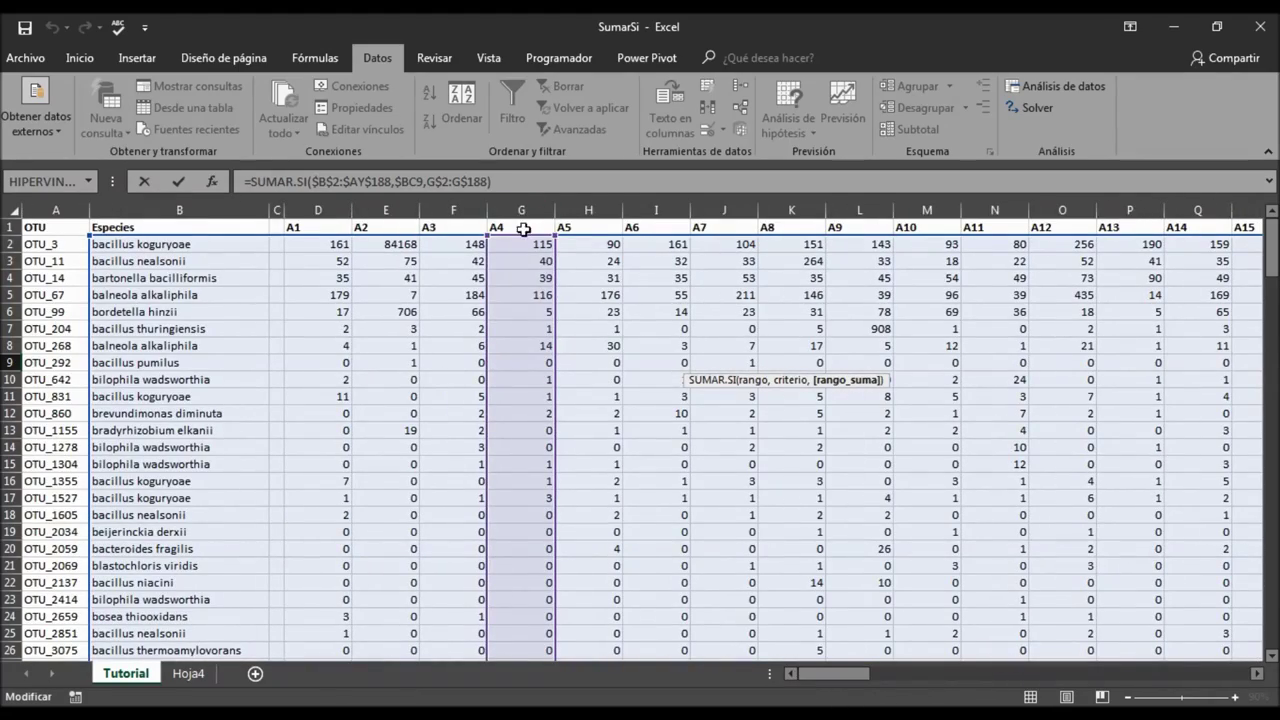
{"action": "left_click_drag", "start_coordinate": [1270, 245], "coordinate": [1248, 686]}
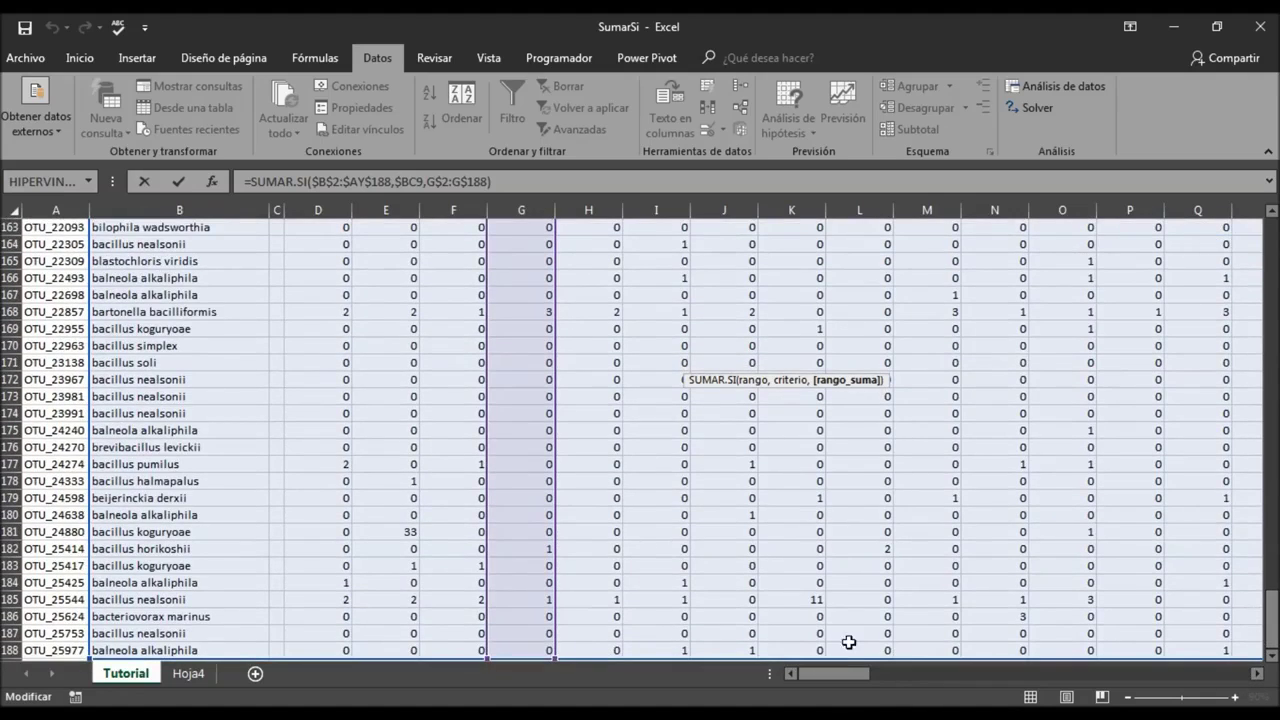
{"action": "left_click_drag", "start_coordinate": [834, 679], "coordinate": [1066, 698]}
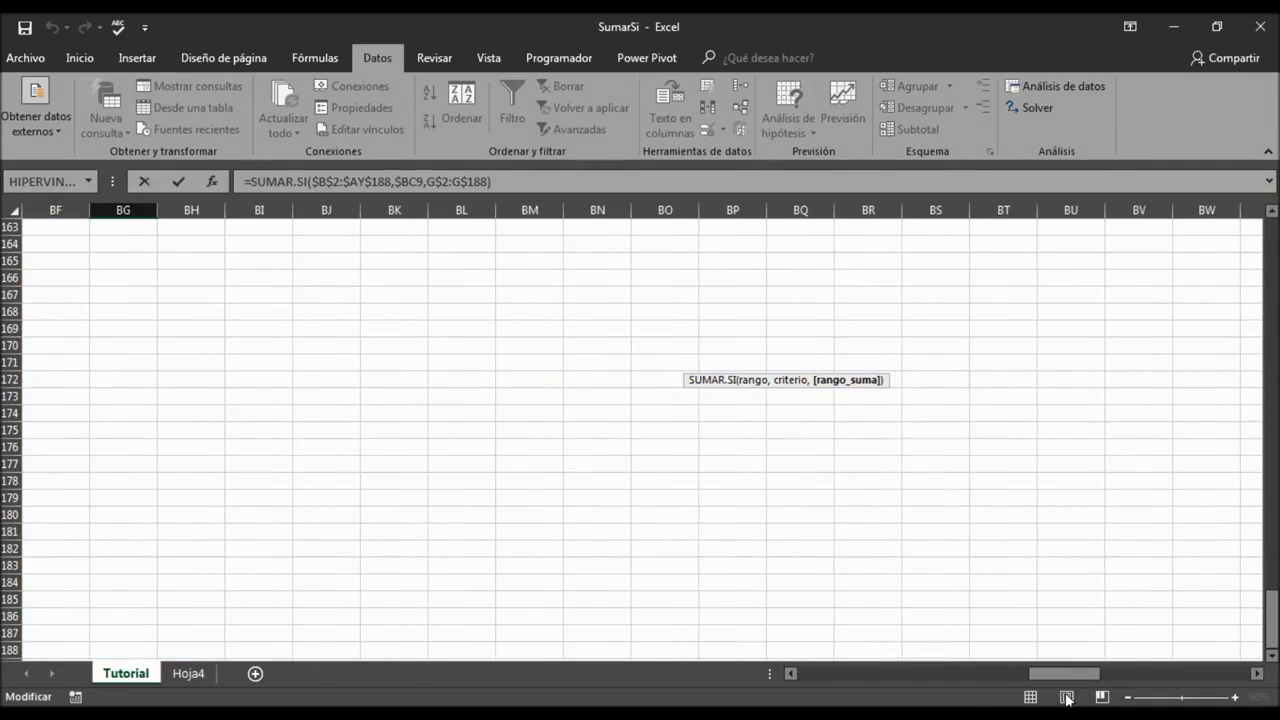
{"action": "left_click_drag", "start_coordinate": [1271, 620], "coordinate": [1272, 235]}
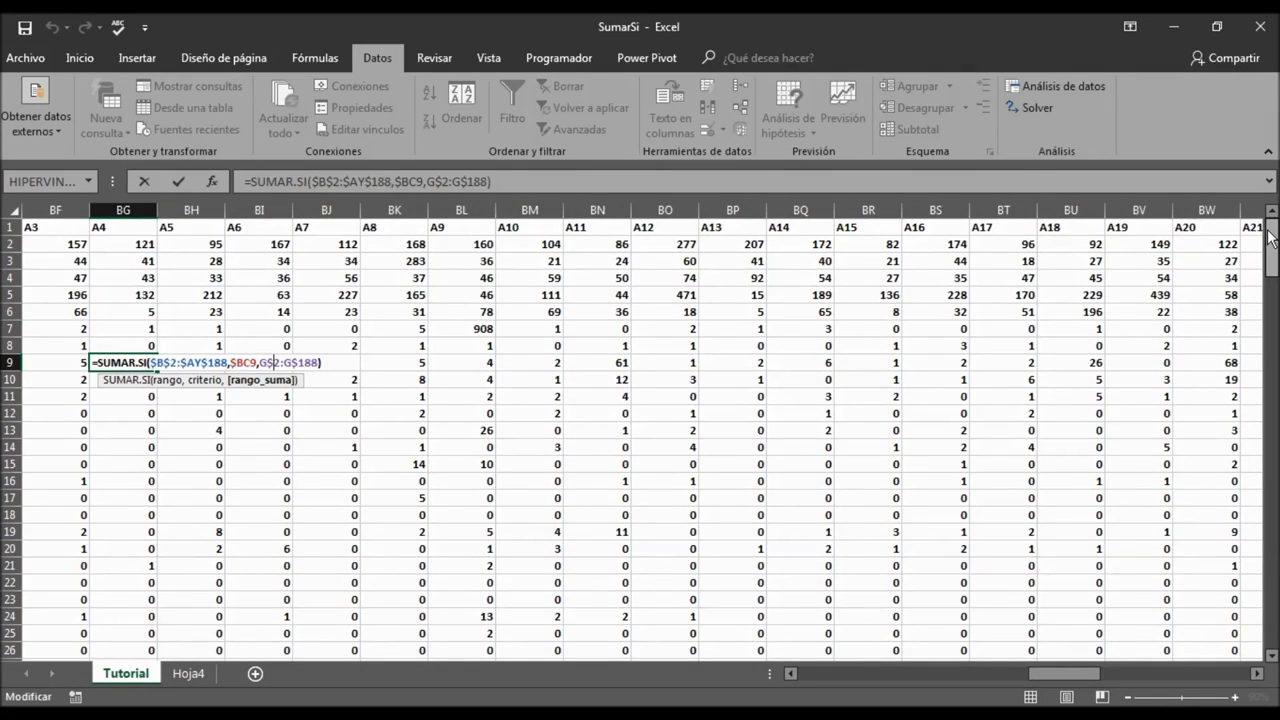
{"action": "key", "text": "Return"}
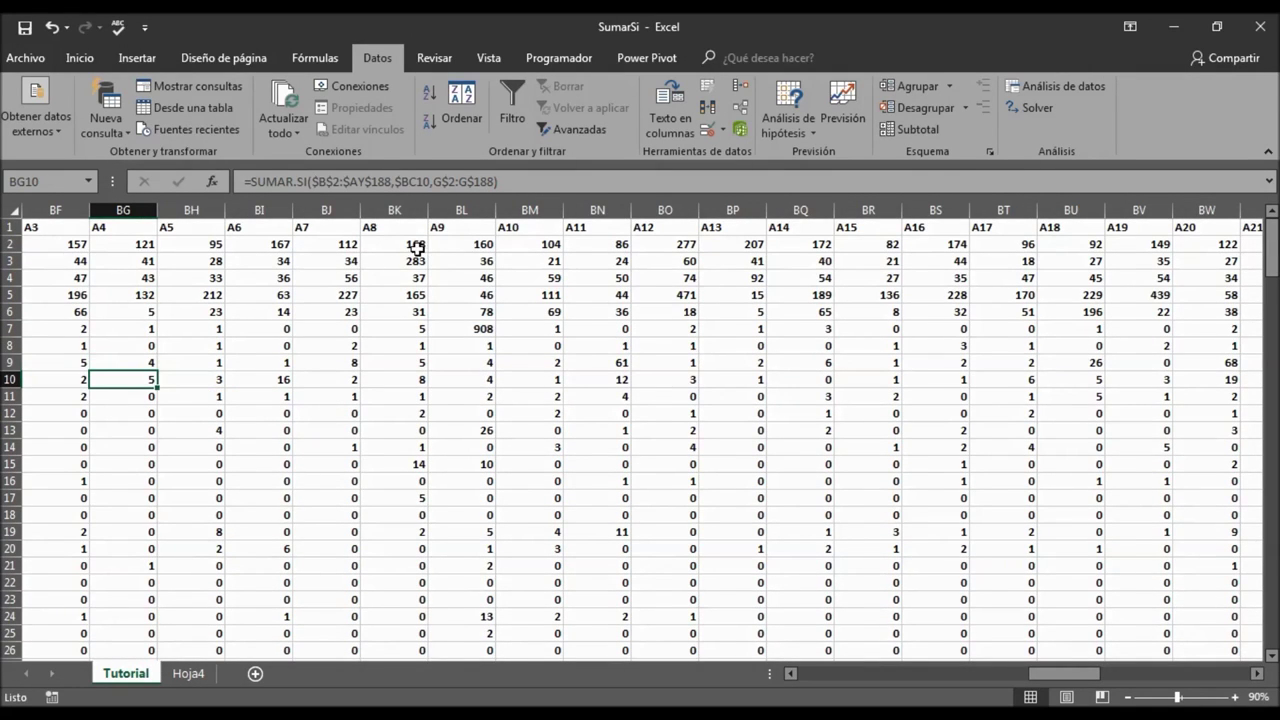